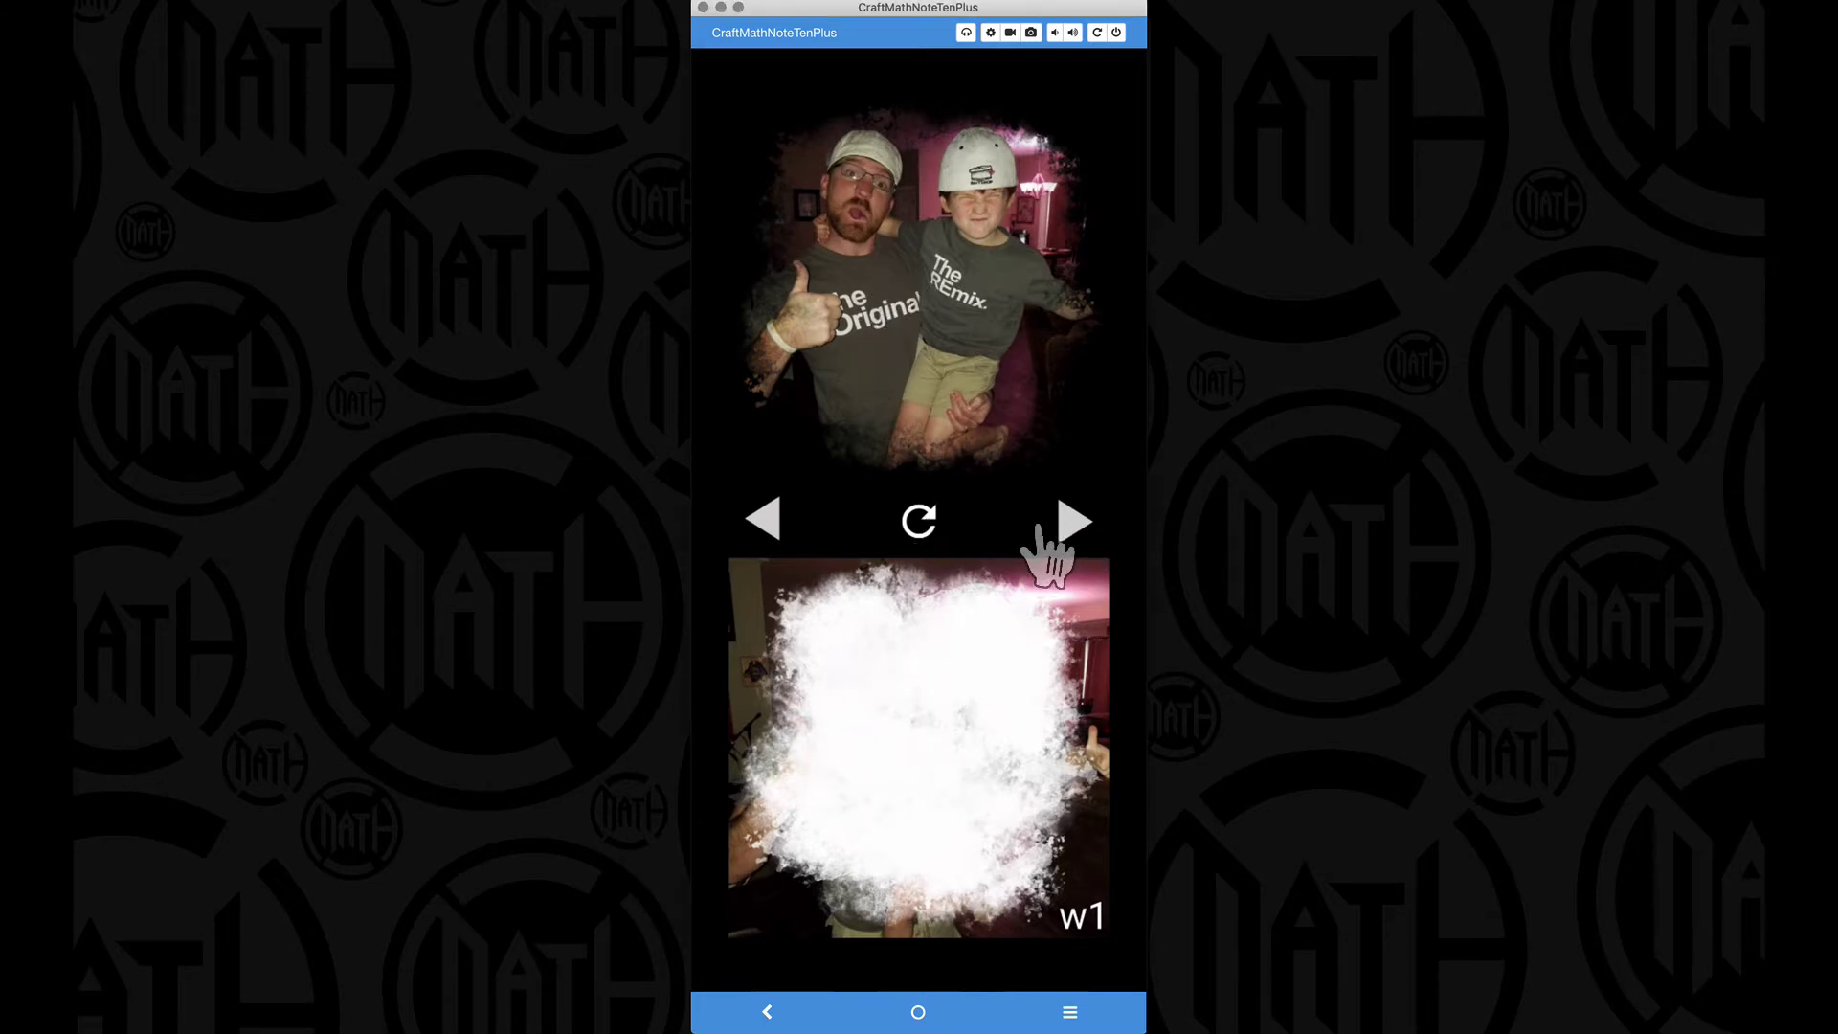
Step: Advance the wallpaper preview from the w1 splash to the speech-bubble shape w2
{"action": "left_click", "coordinate": [1072, 521]}
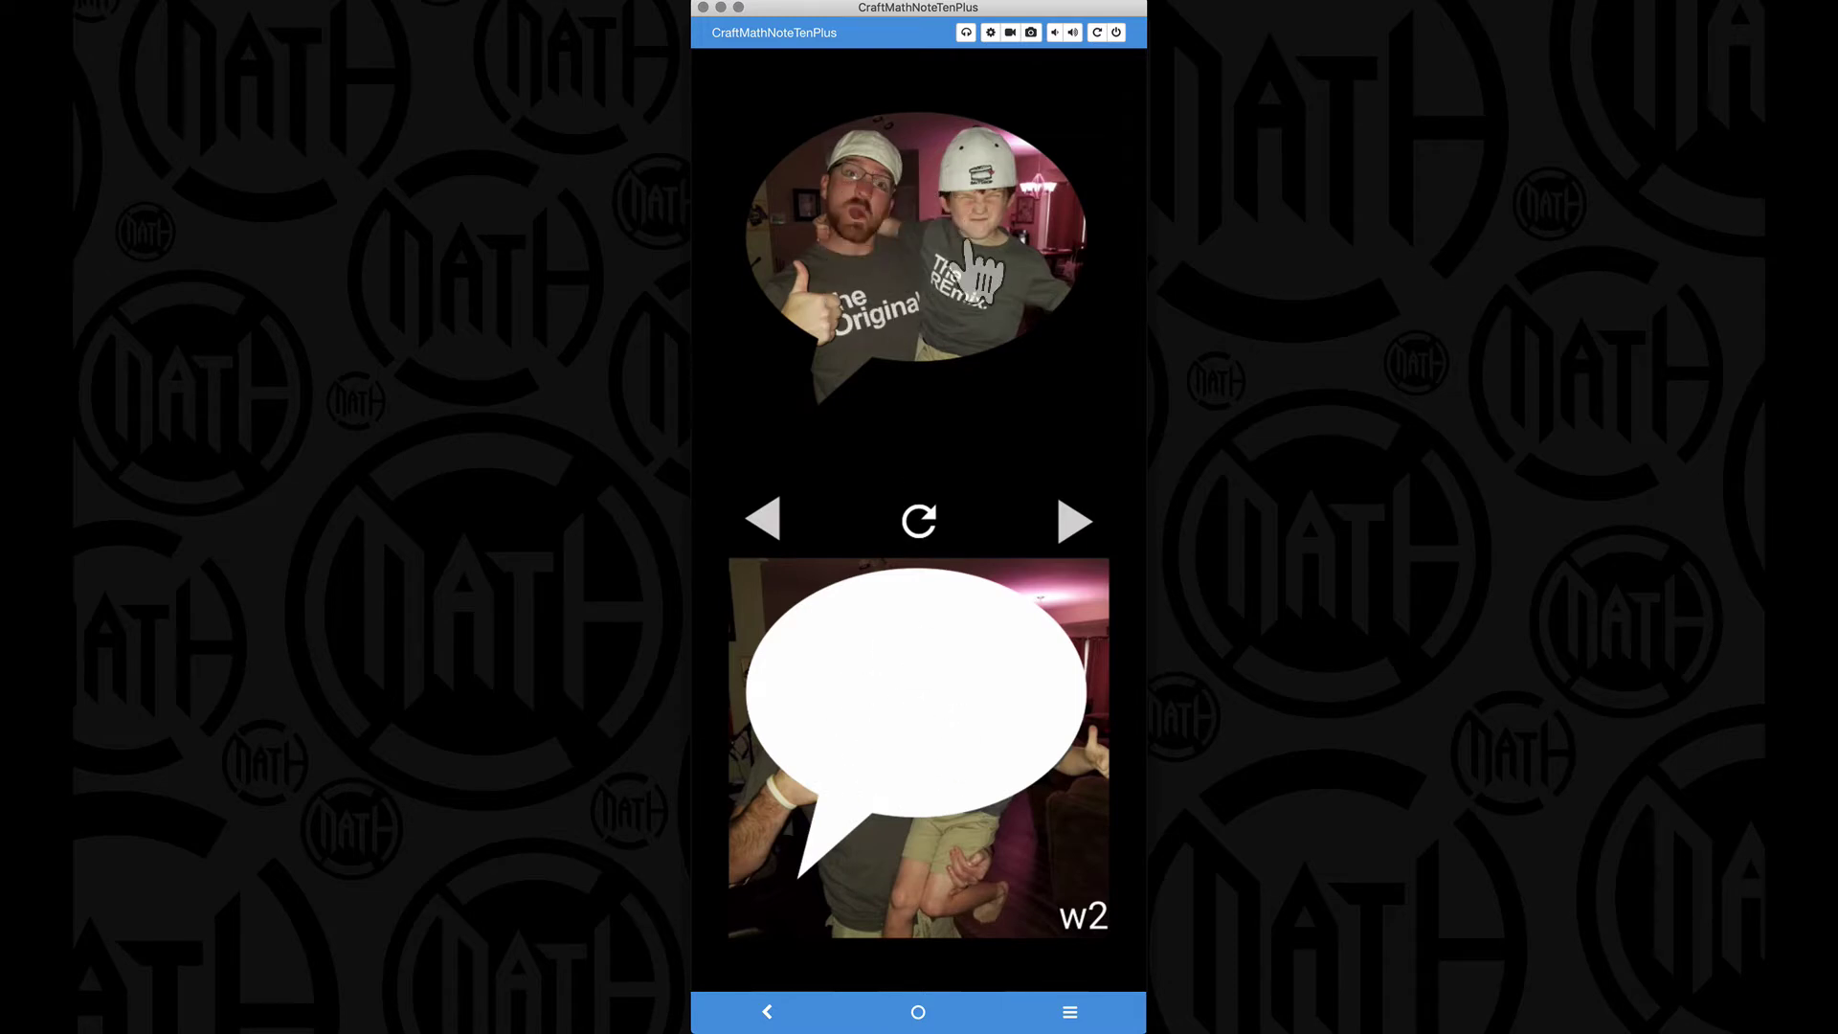
Step: Cycle the preview through w3 and the black b2 and b3 shapes, then return to w1 and refresh
{"action": "left_click", "coordinate": [1071, 527]}
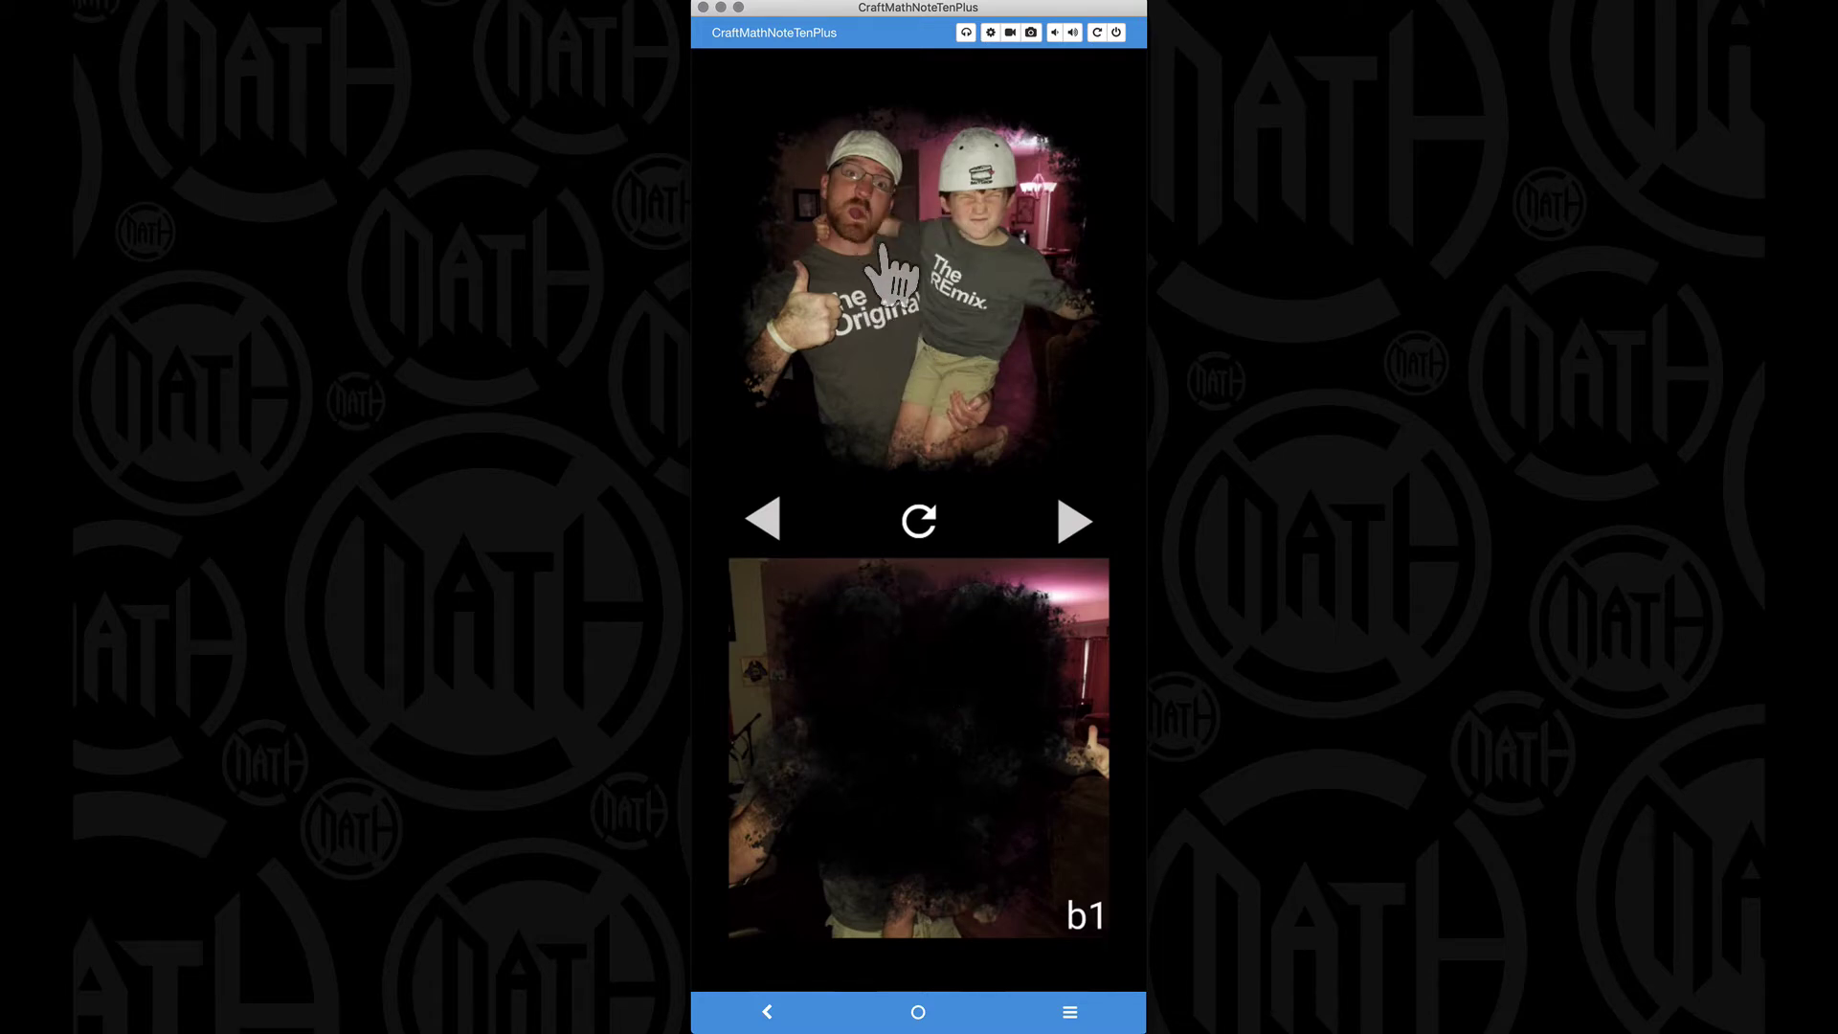
{"action": "left_click", "coordinate": [1070, 522]}
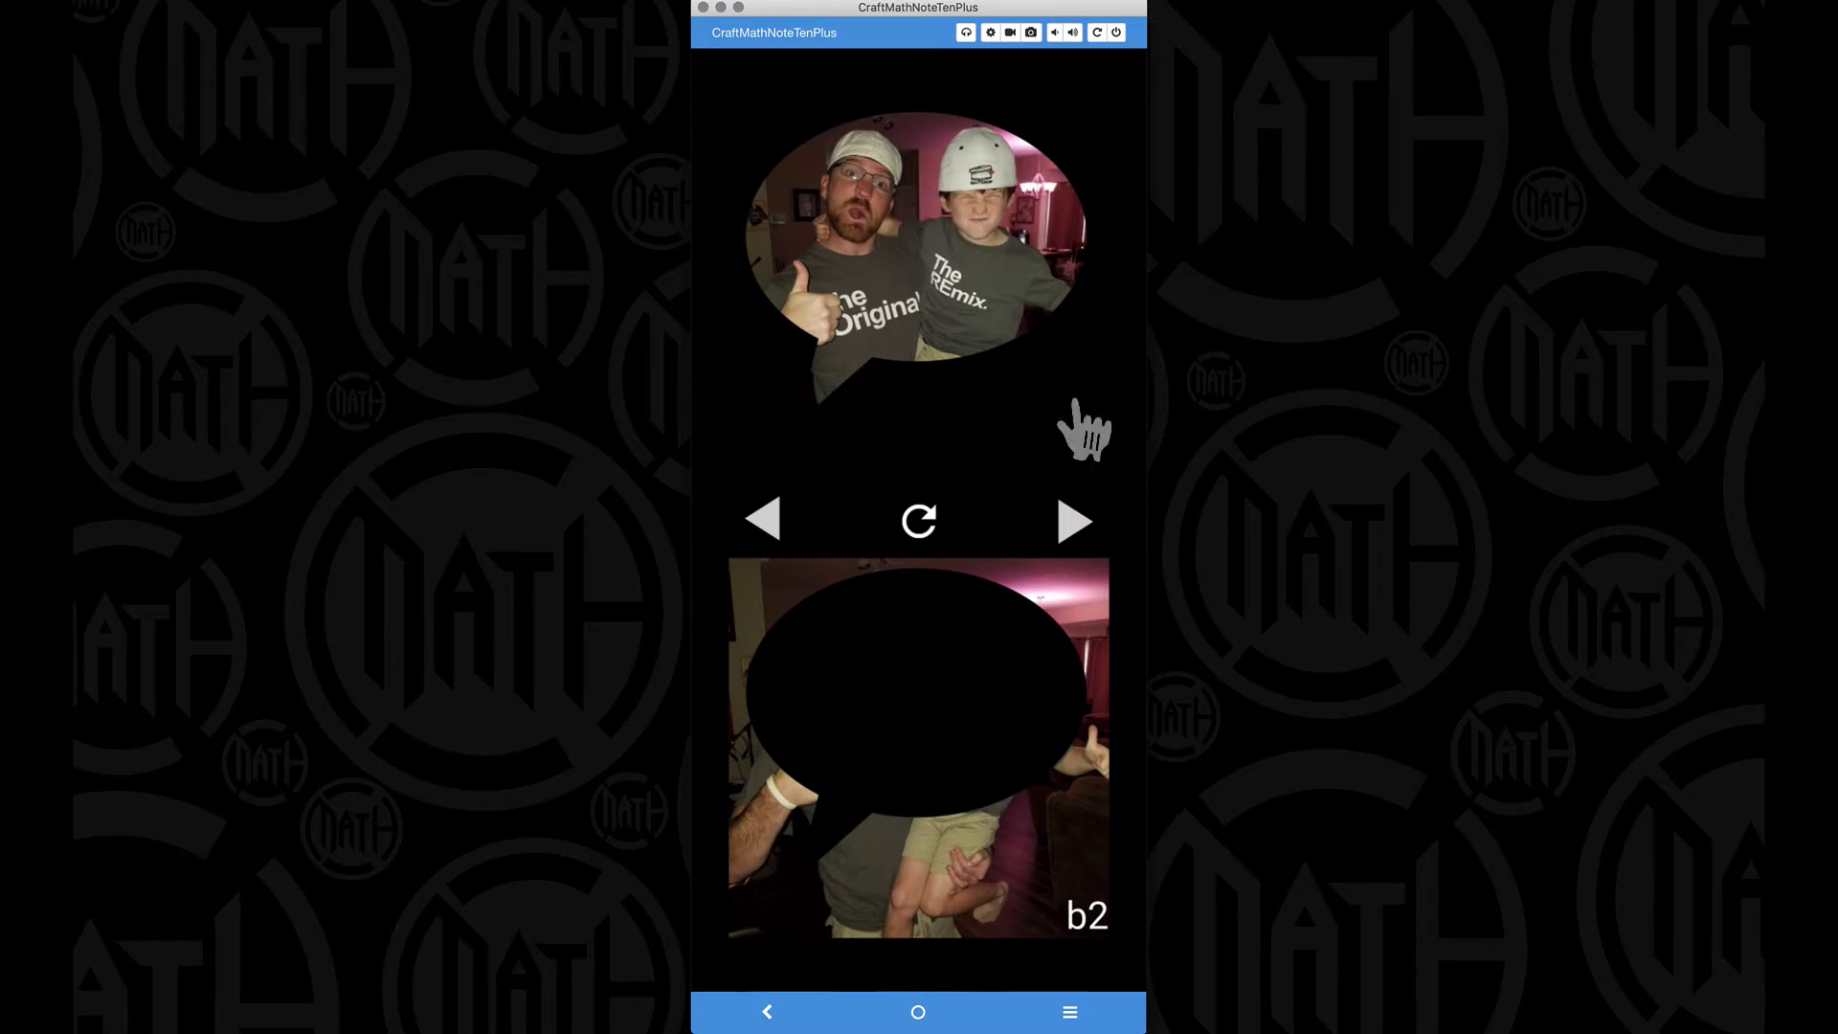
{"action": "left_click", "coordinate": [1080, 517]}
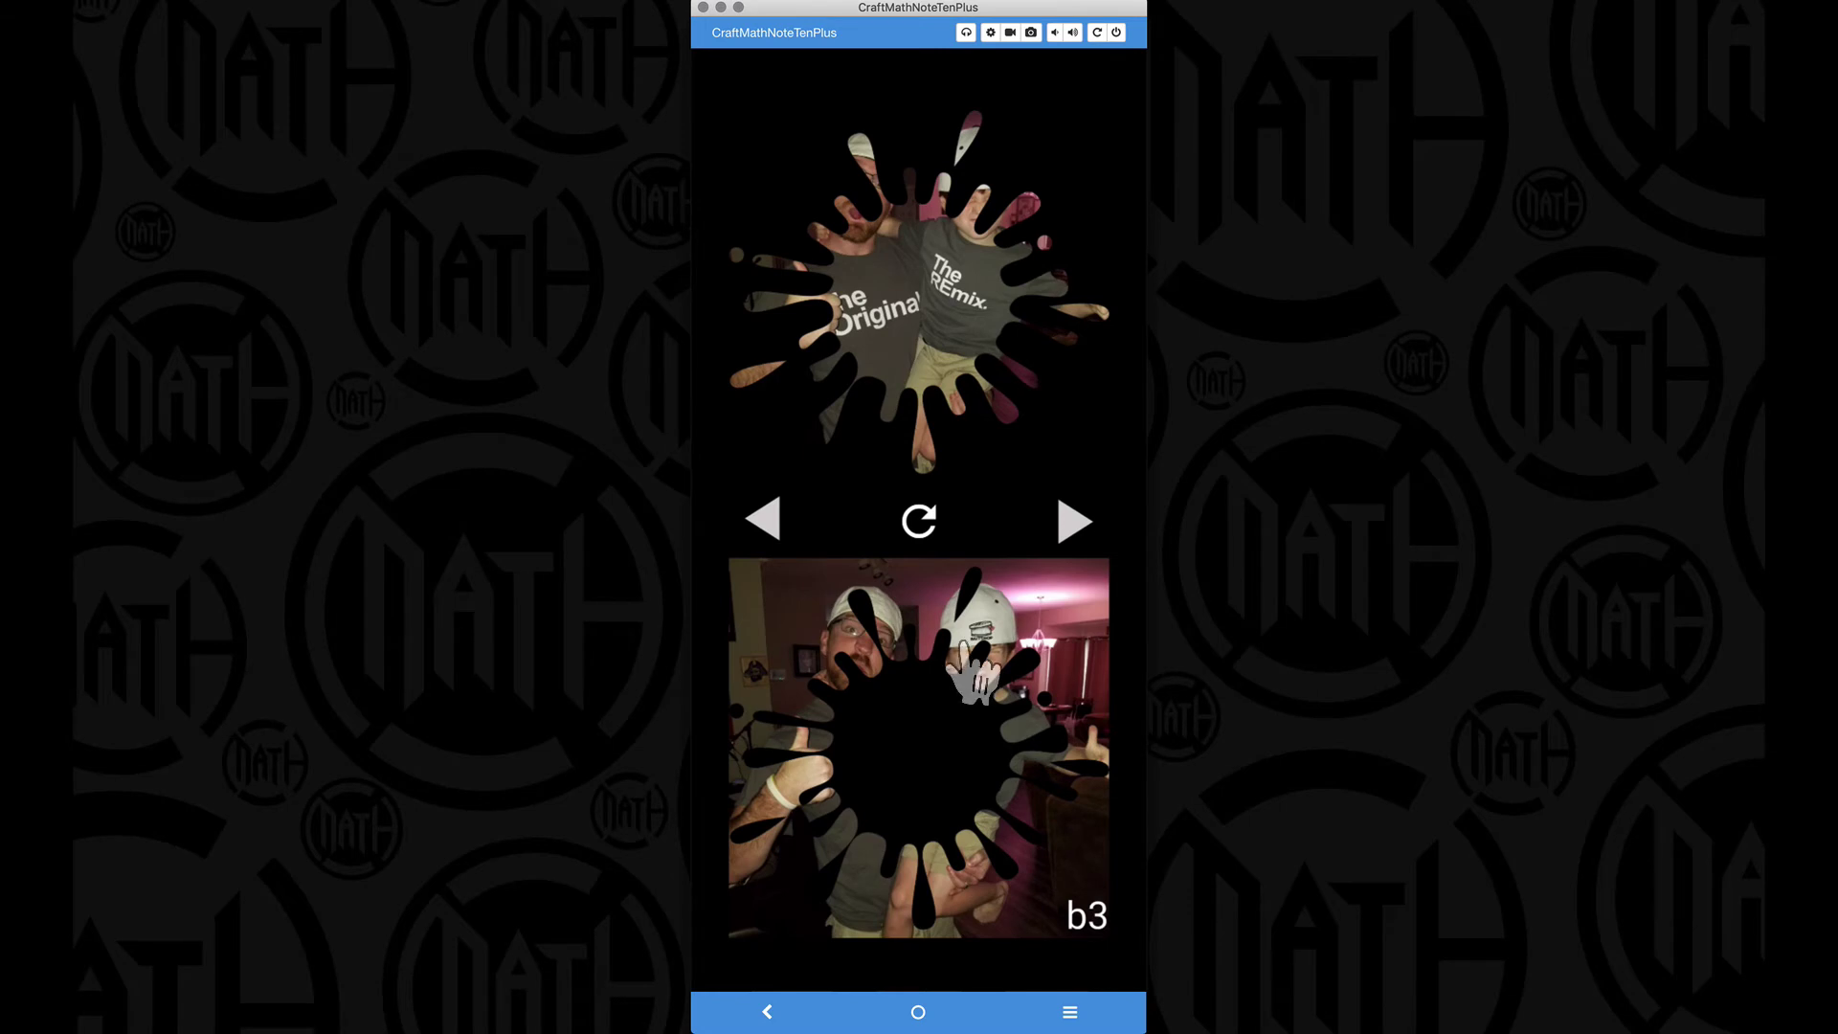
{"action": "left_click", "coordinate": [921, 299]}
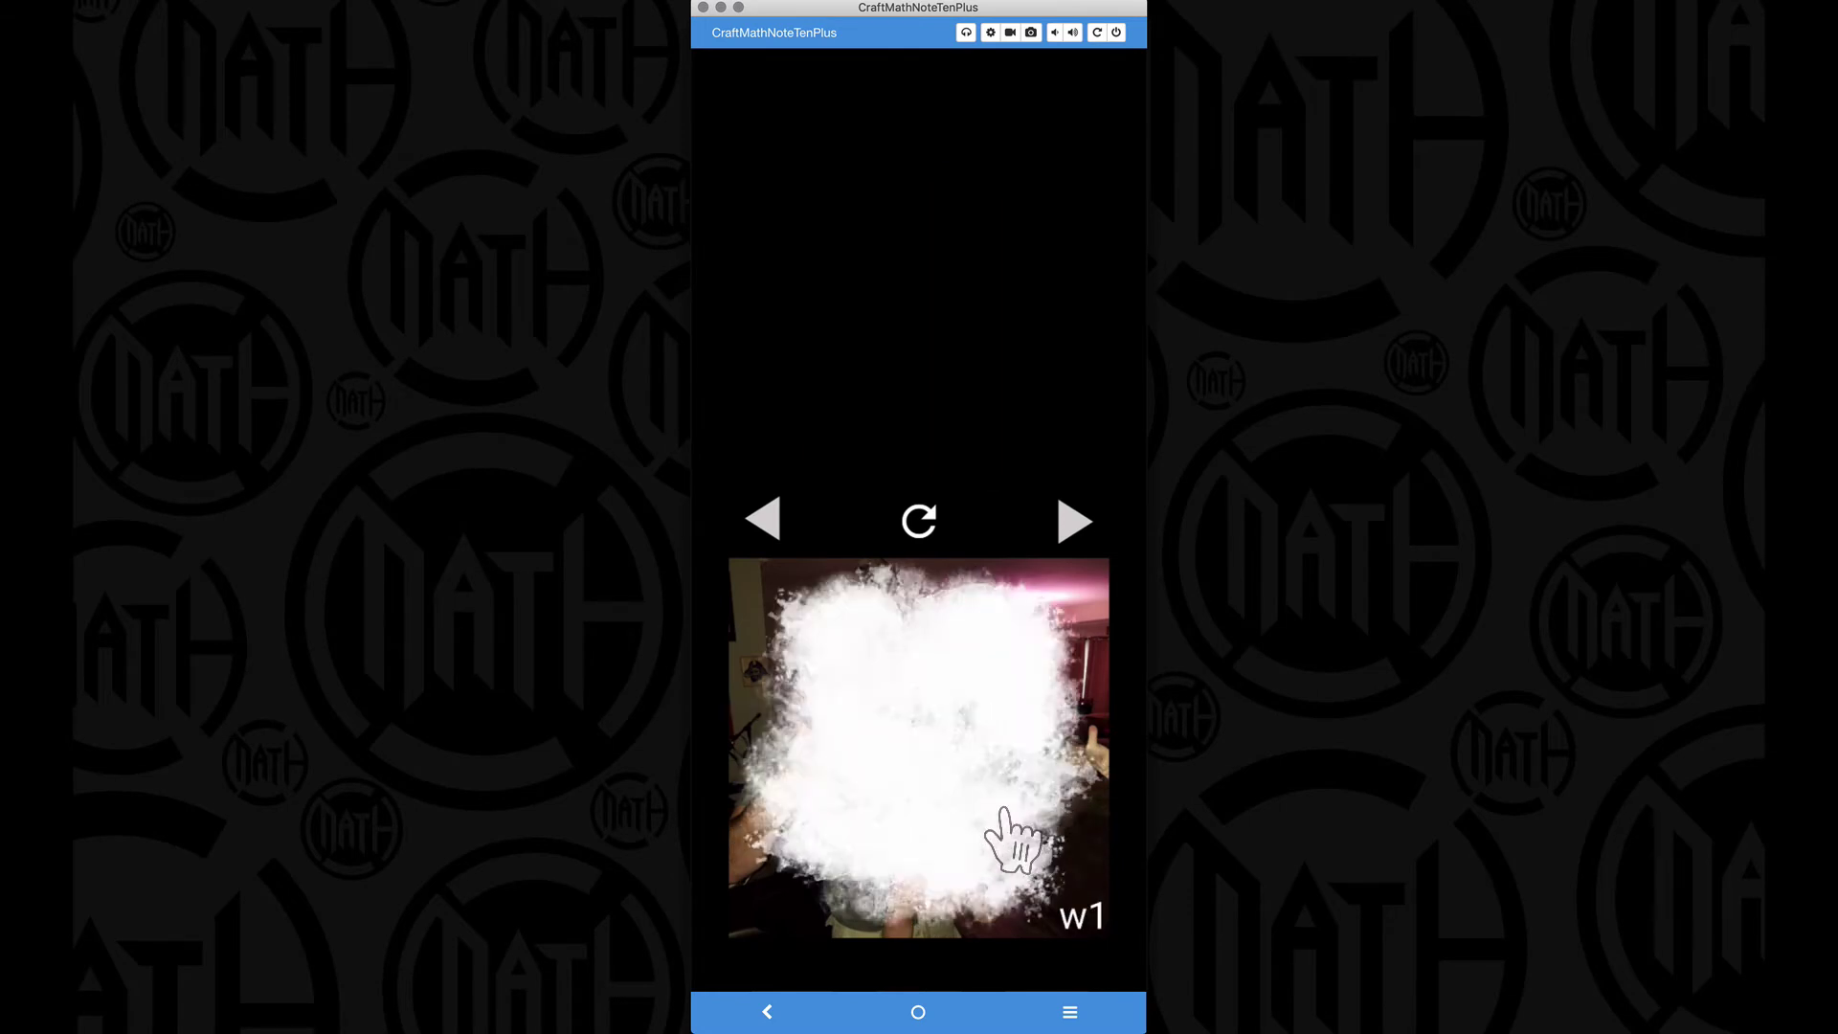
{"action": "left_click", "coordinate": [917, 527]}
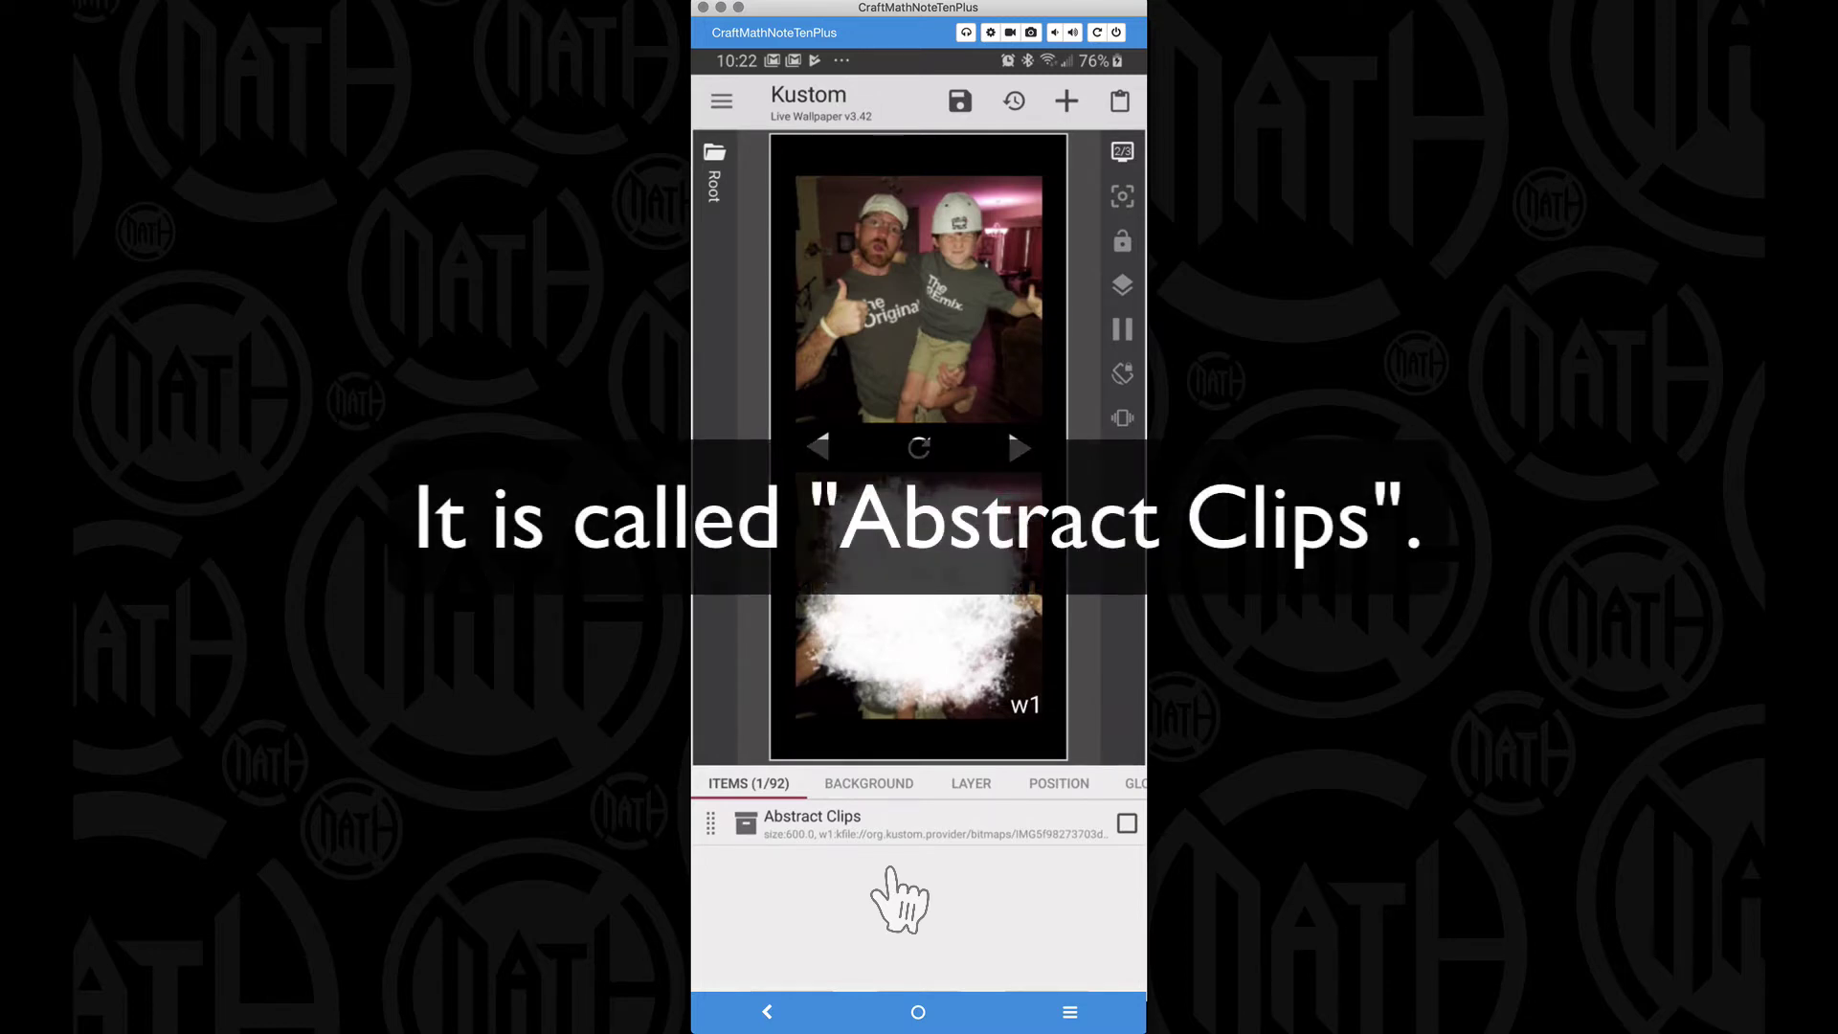
Step: Make the component background yellow #FFEFFF00, save, and view it on the home screen
{"action": "left_click", "coordinate": [867, 785]}
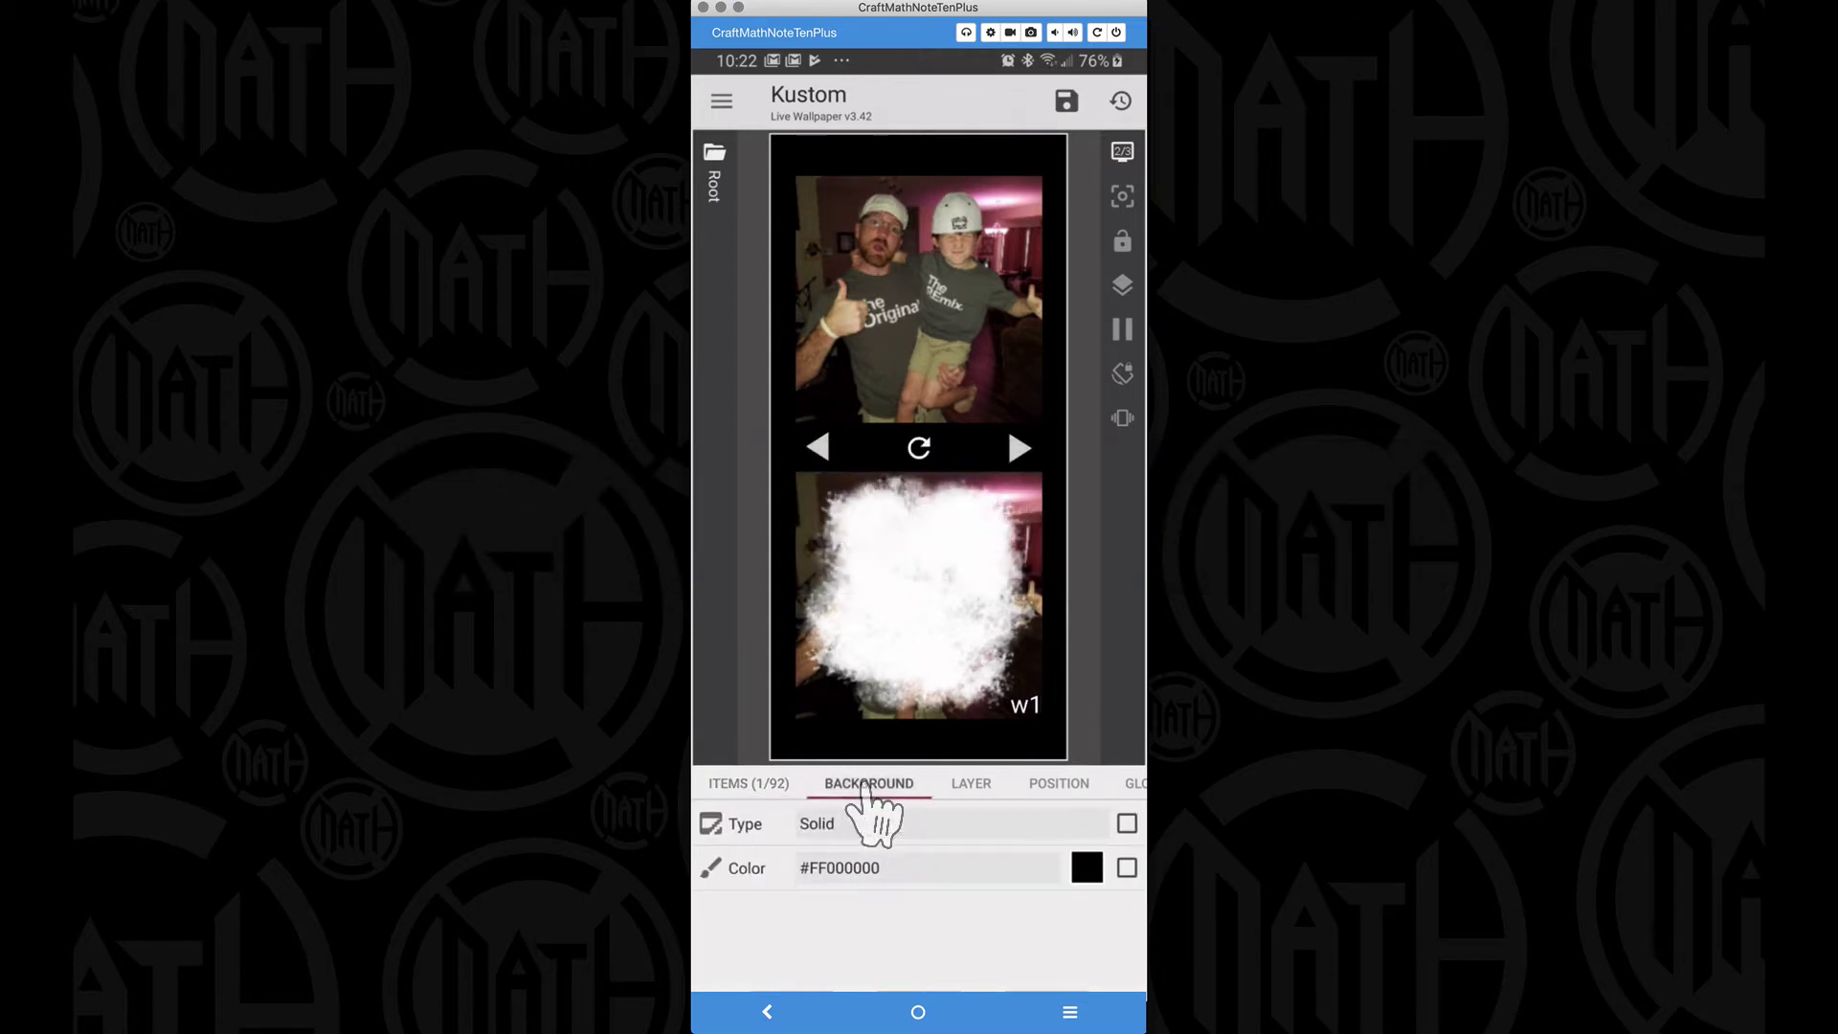
{"action": "left_click", "coordinate": [1086, 867]}
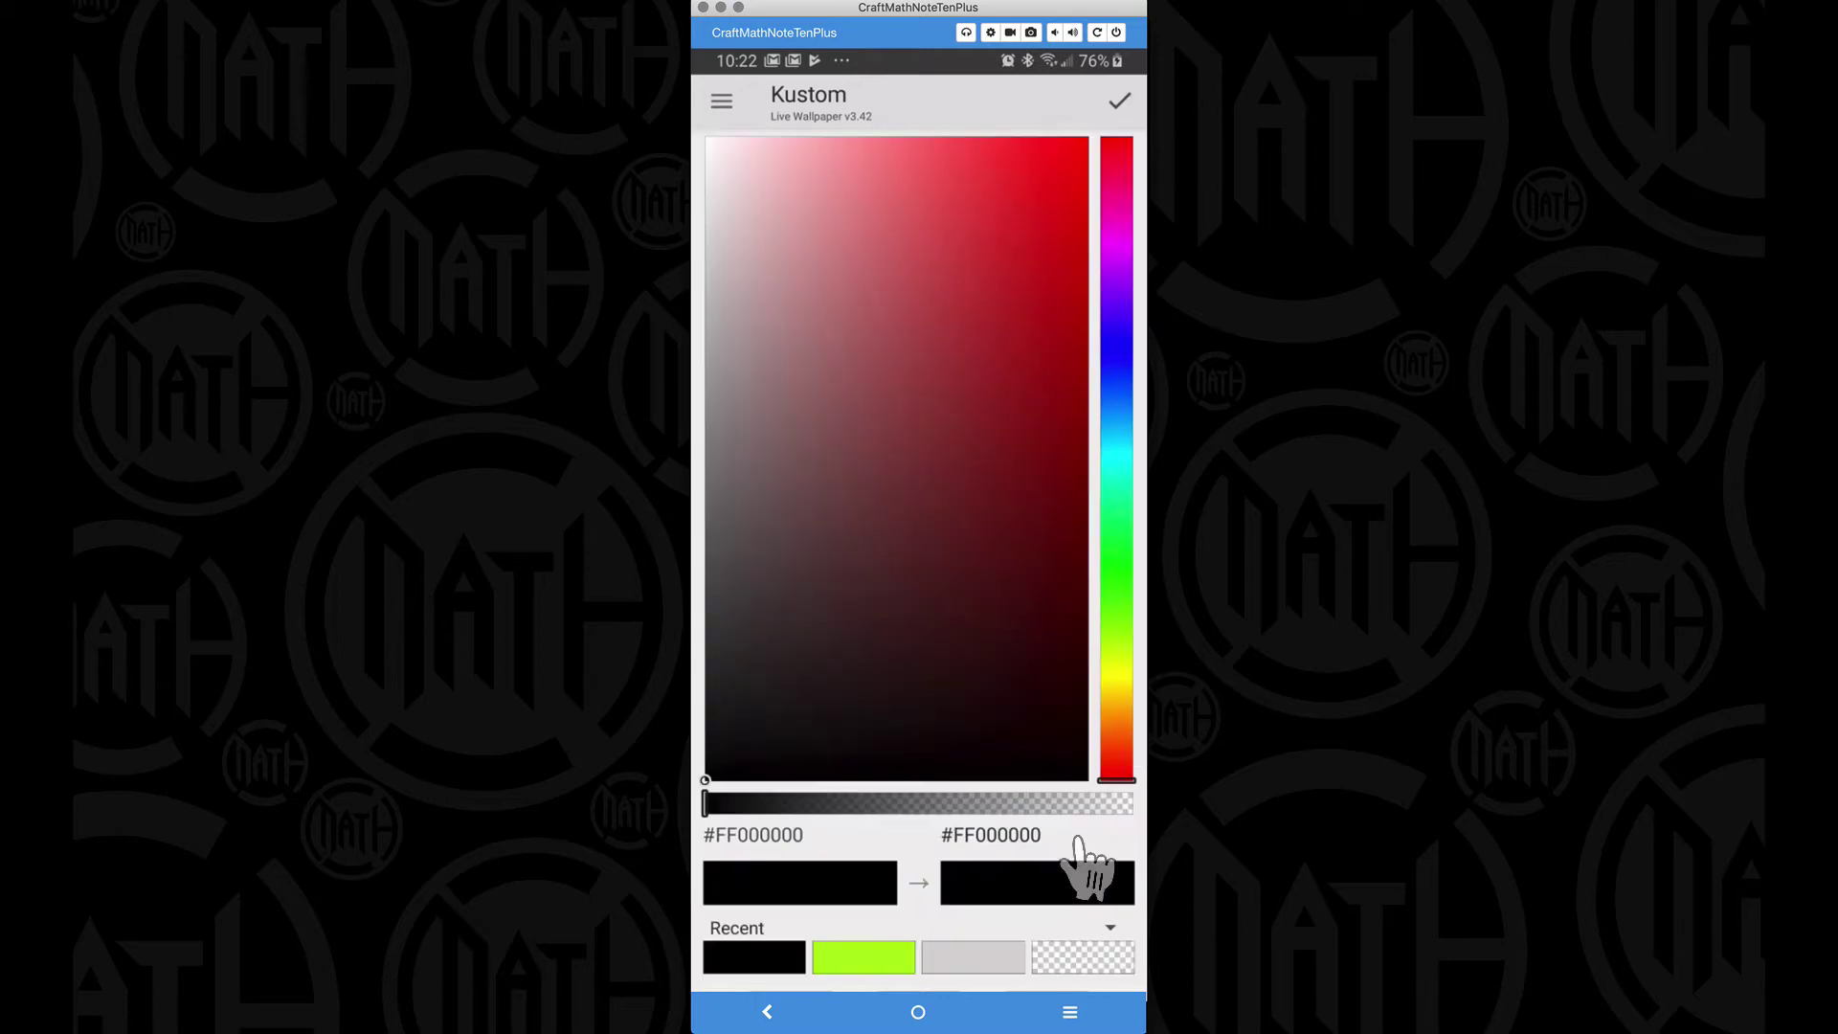
{"action": "left_click", "coordinate": [1116, 666]}
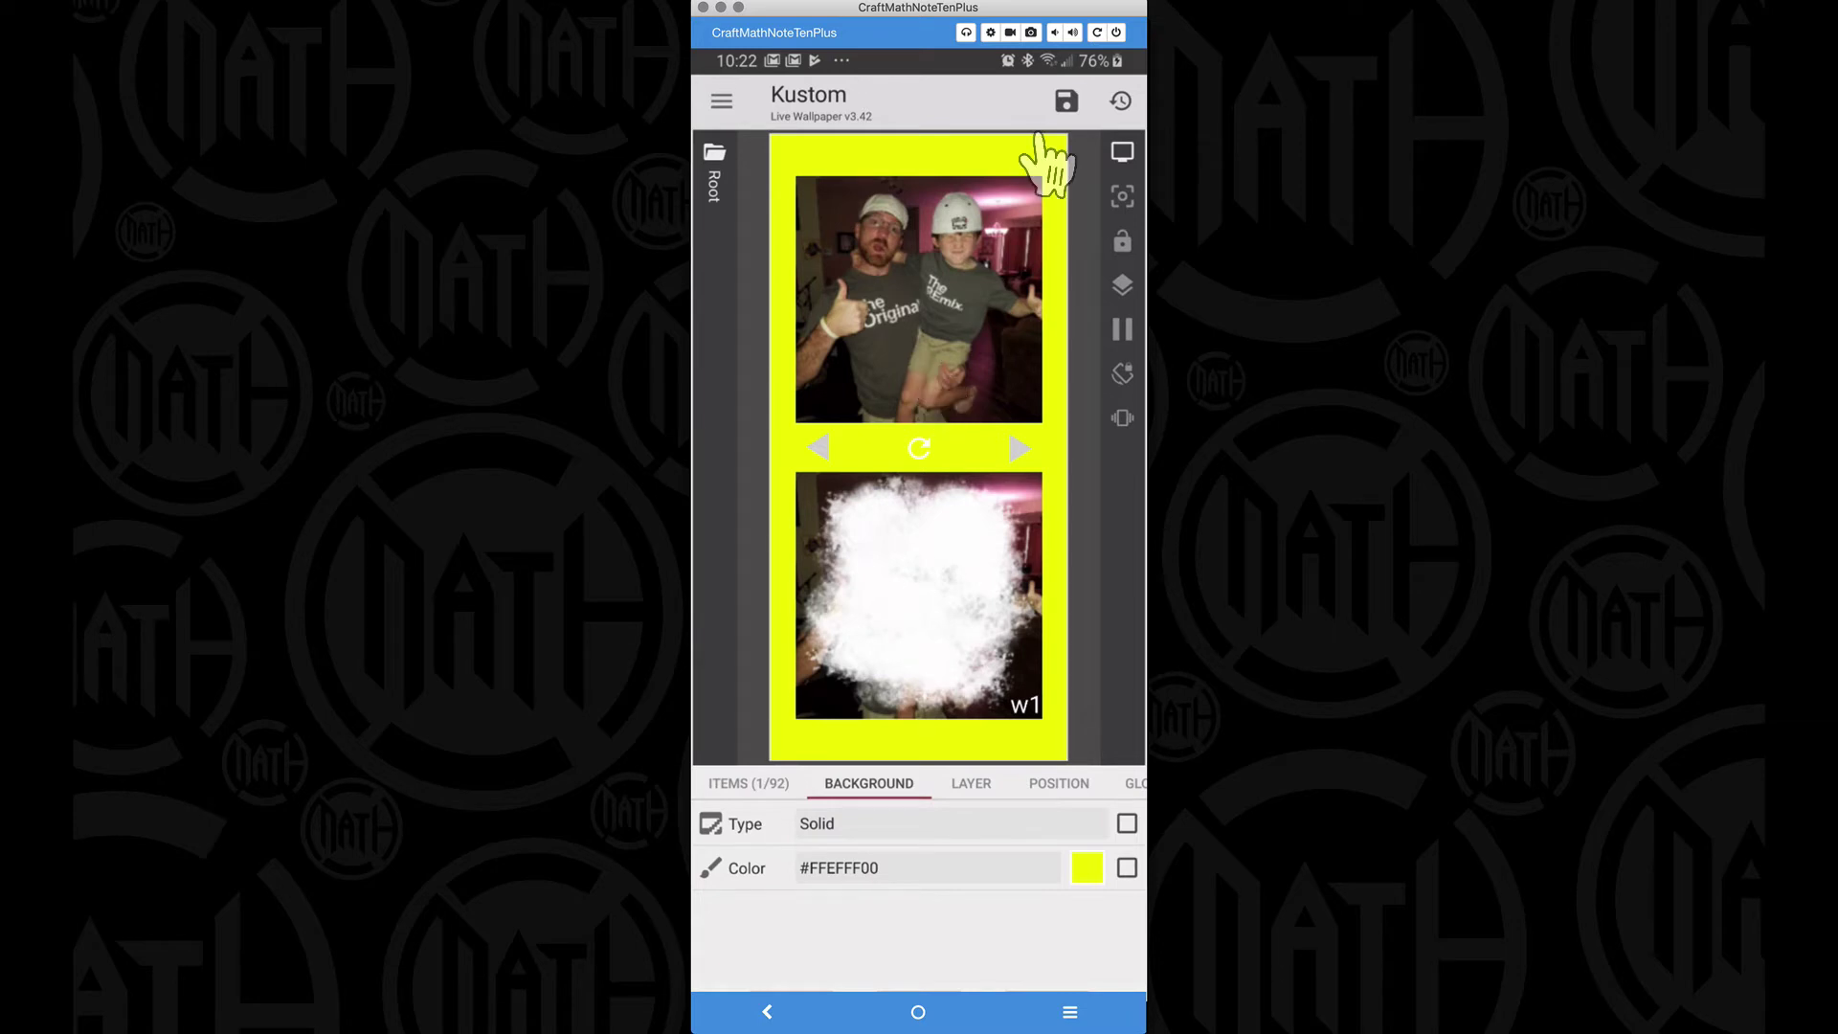
{"action": "left_click", "coordinate": [1063, 100]}
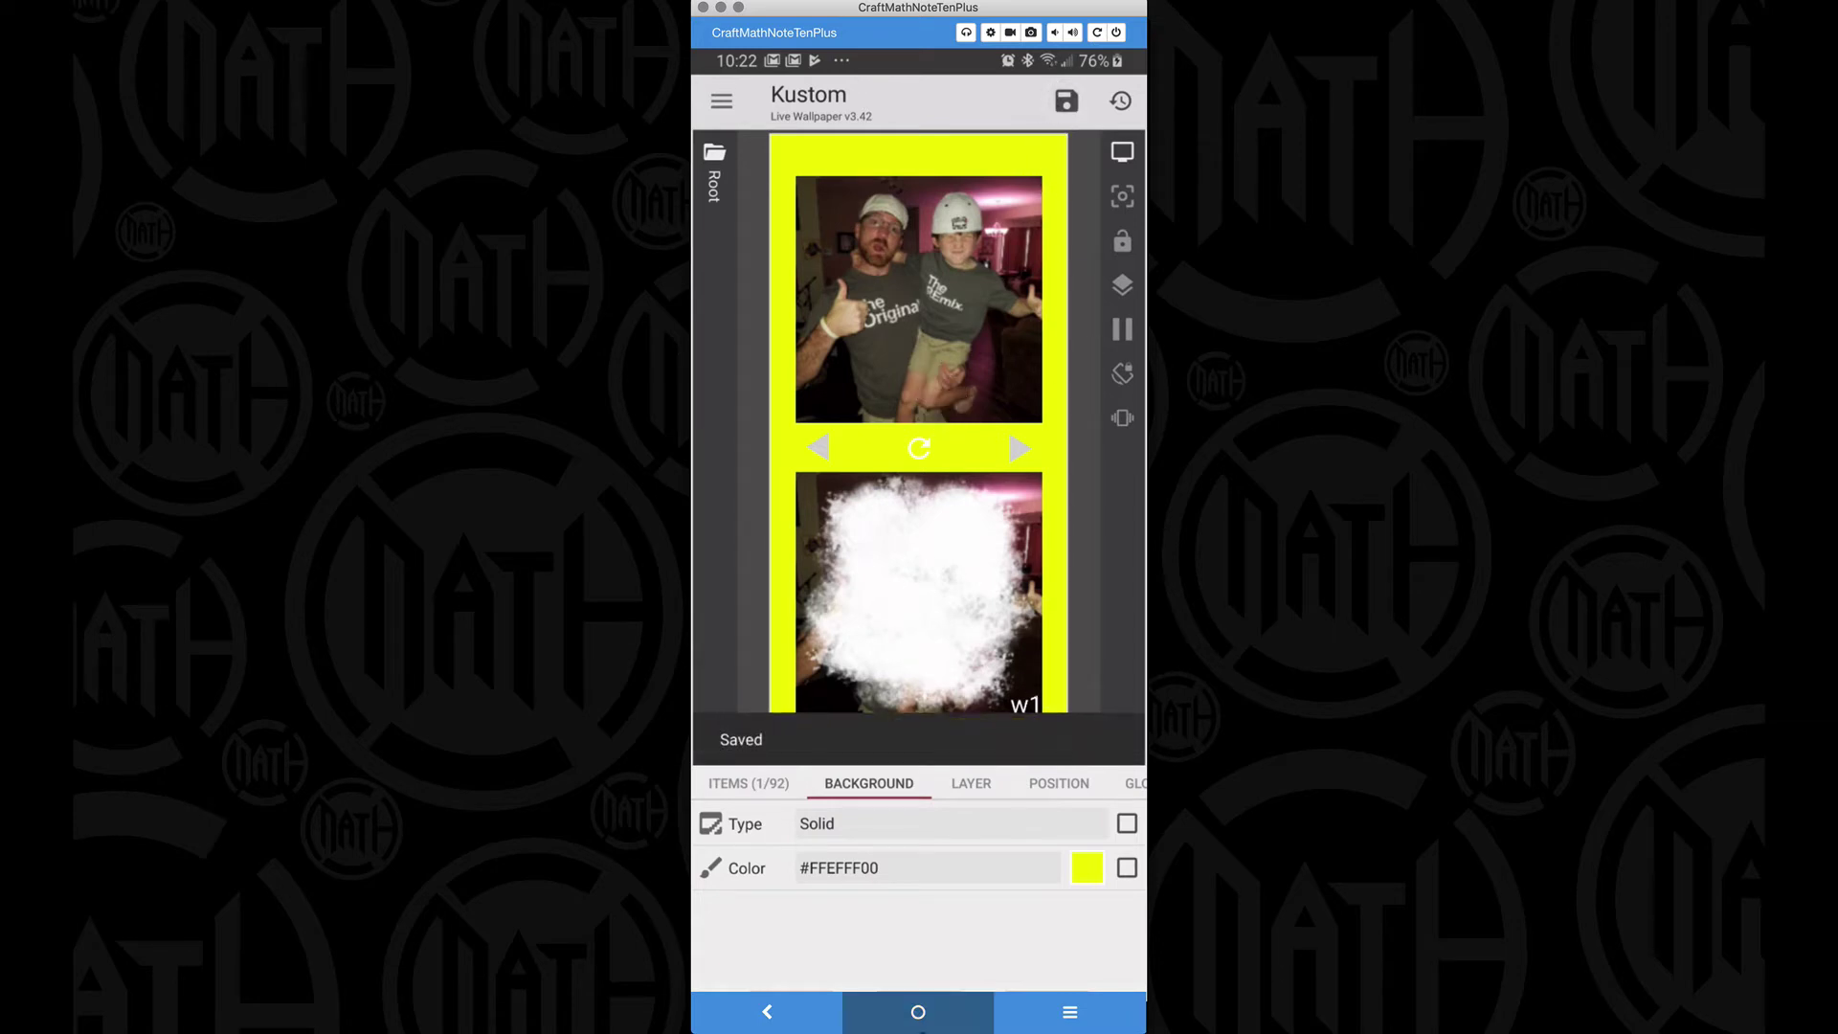
{"action": "left_click", "coordinate": [917, 1012]}
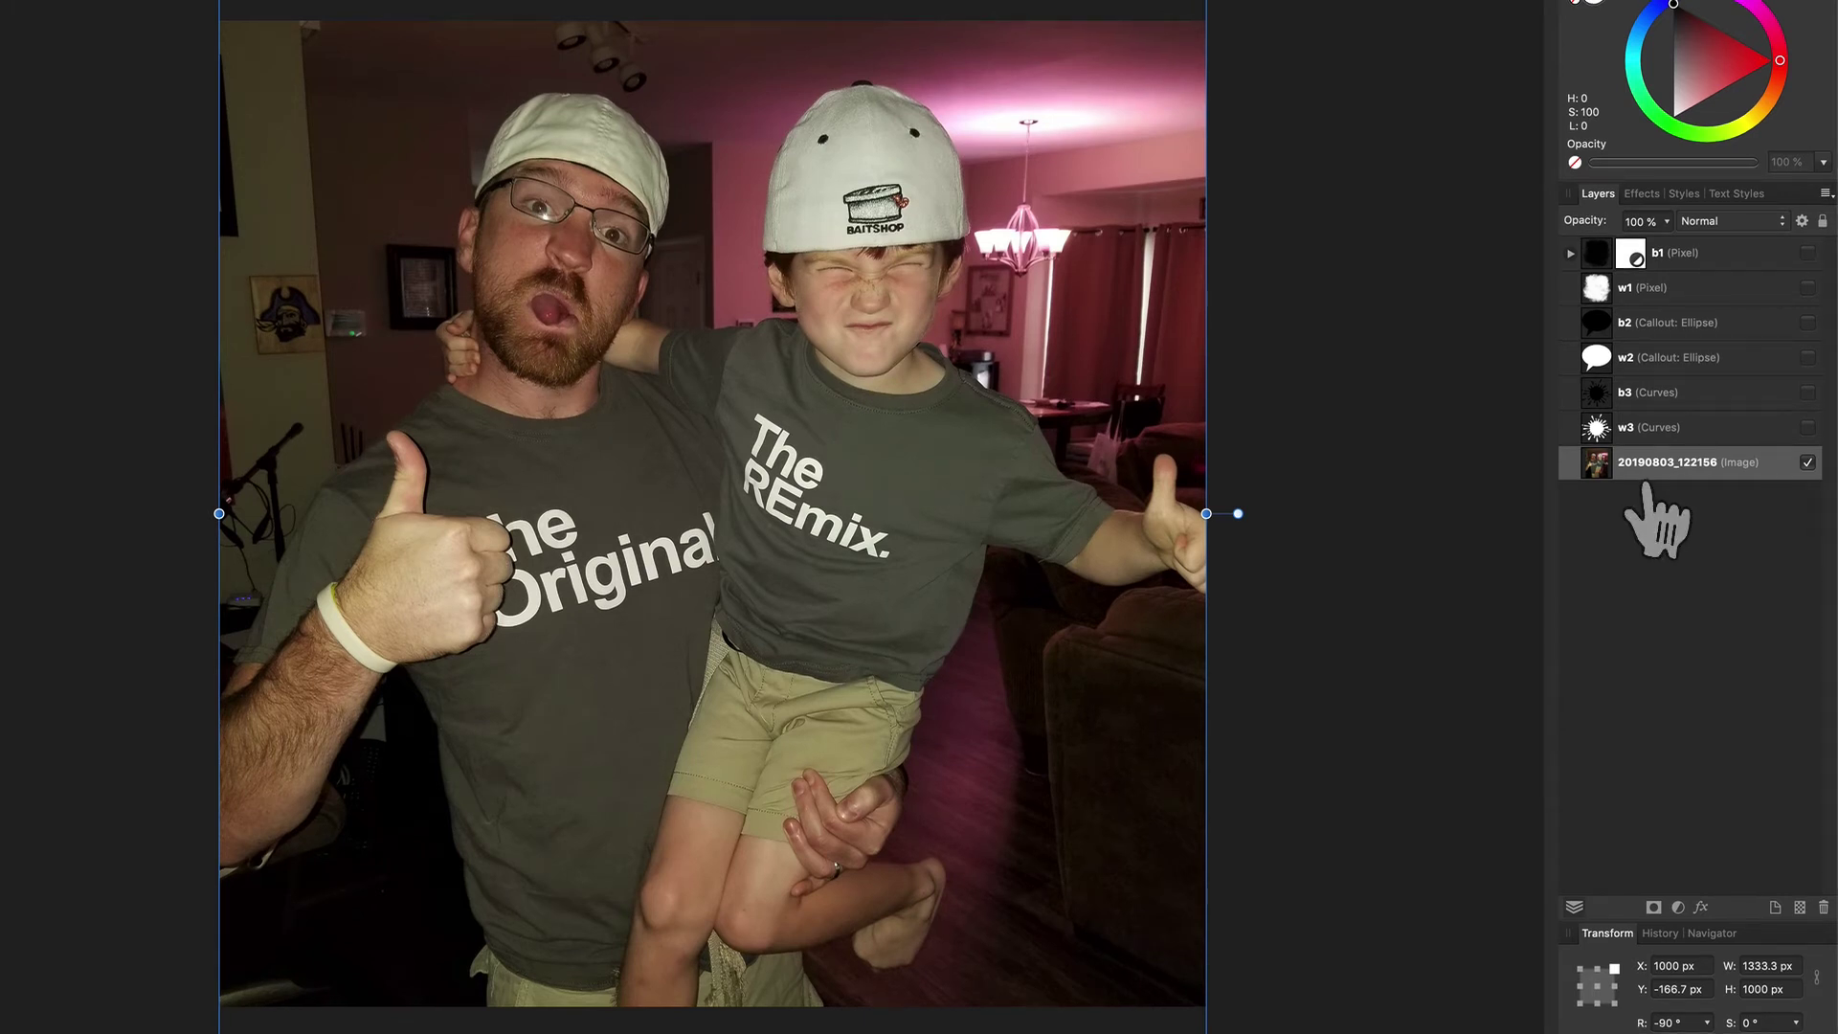
Step: Show the photo clipped inside the w1 splatter layer in Affinity, then reset Kustom's background to #FF000000
{"action": "left_click", "coordinate": [1808, 288]}
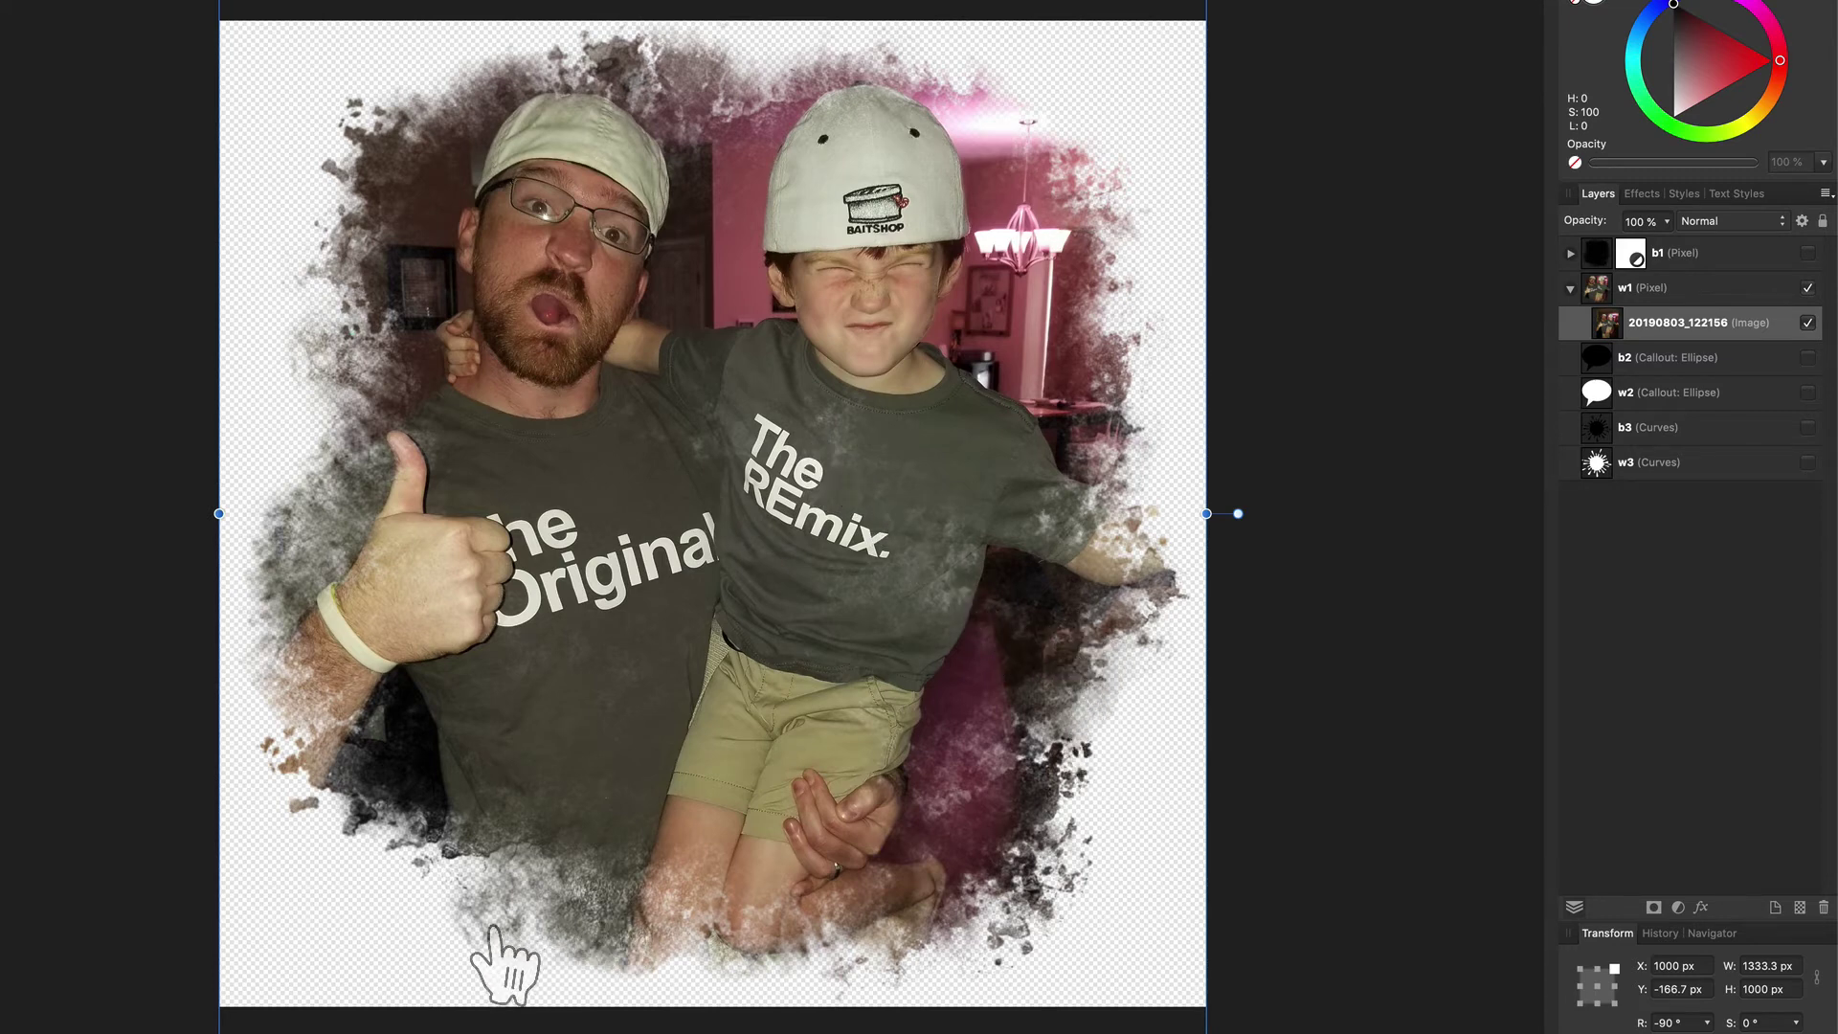
{"action": "left_click_drag", "start_coordinate": [1656, 318], "coordinate": [1639, 488]}
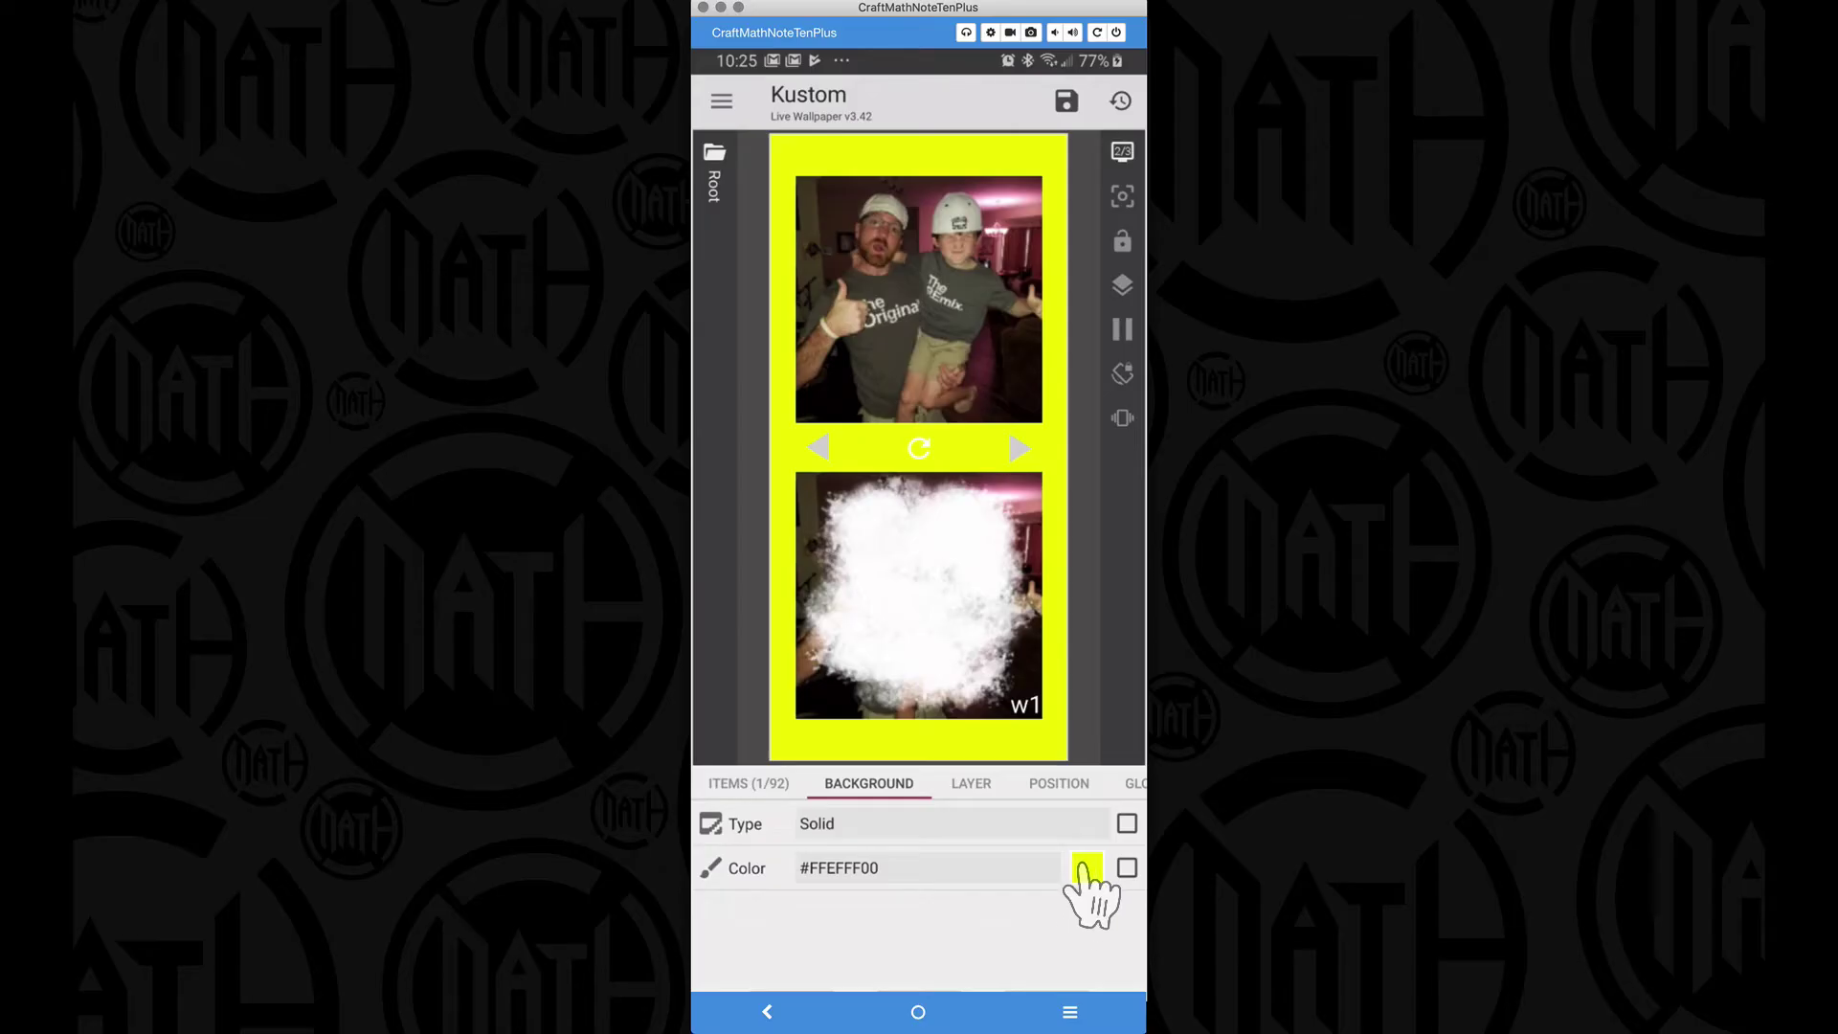
{"action": "left_click", "coordinate": [1088, 878]}
{"action": "left_click_drag", "start_coordinate": [896, 582], "coordinate": [1163, 924]}
{"action": "left_click", "coordinate": [1061, 892]}
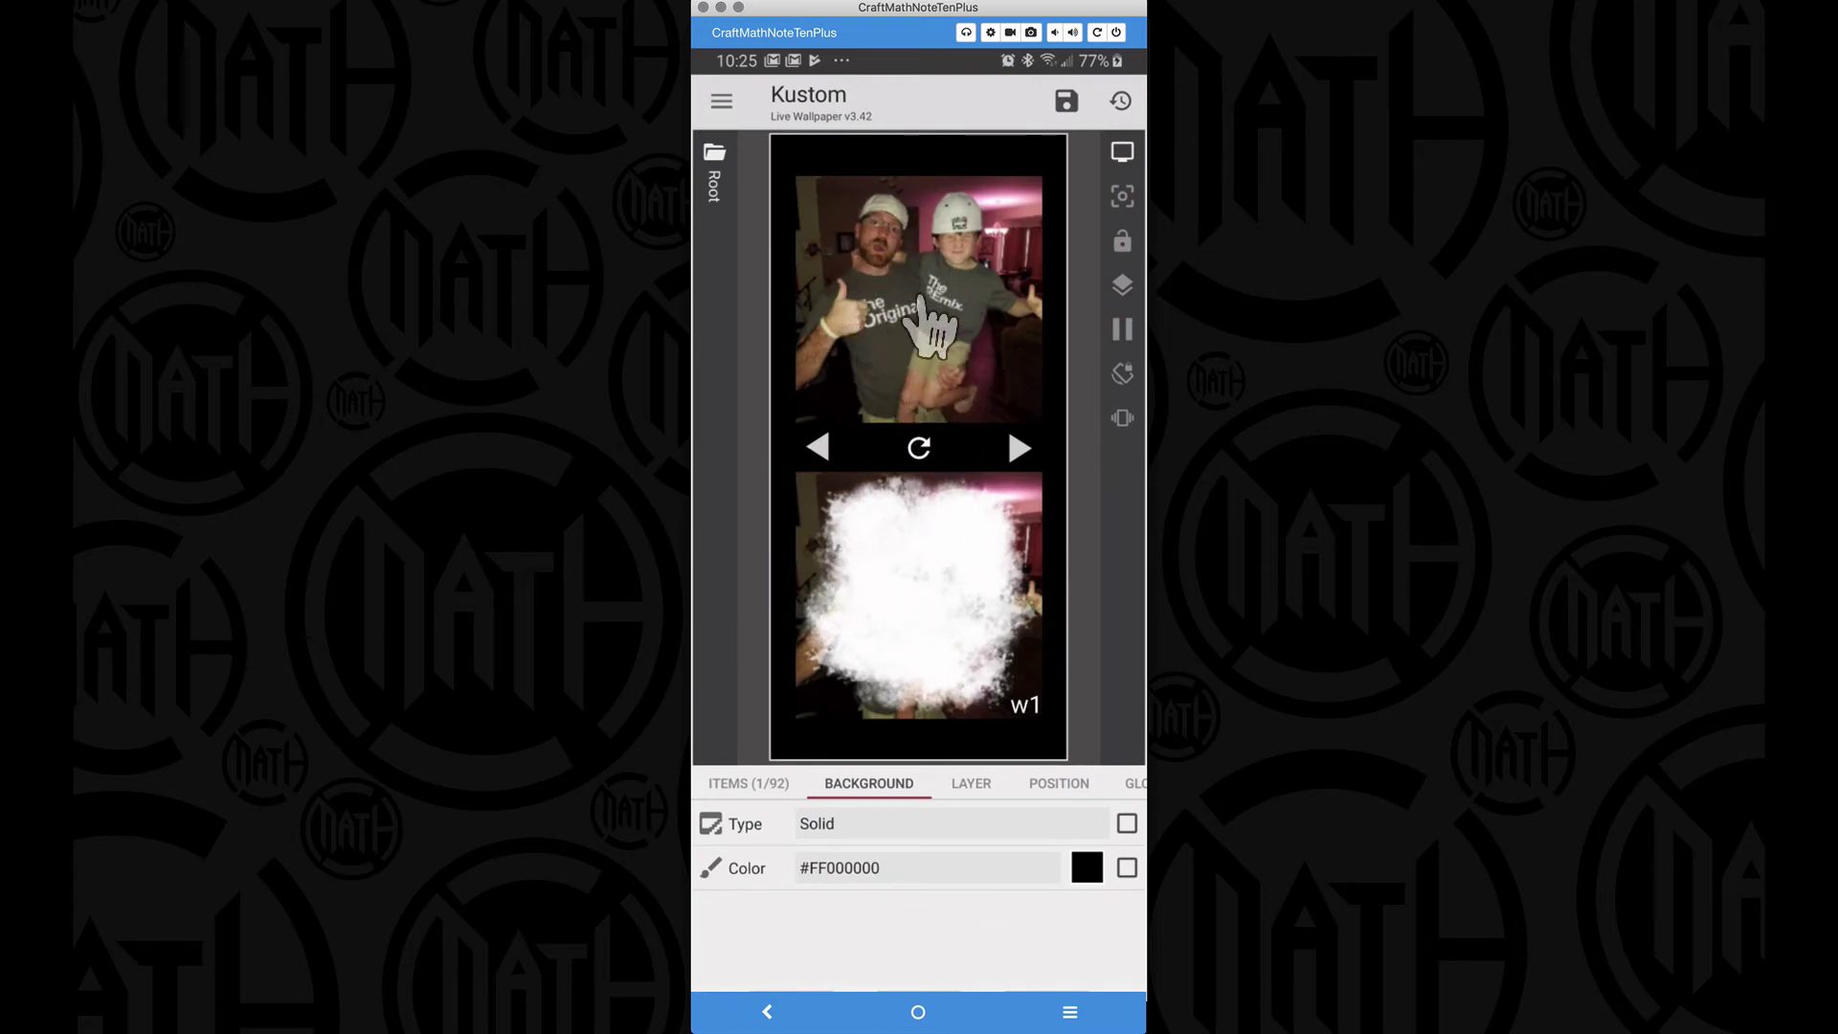
Step: Save the wallpaper, view it on the home screen, and reopen the editor
{"action": "left_click", "coordinate": [1066, 102]}
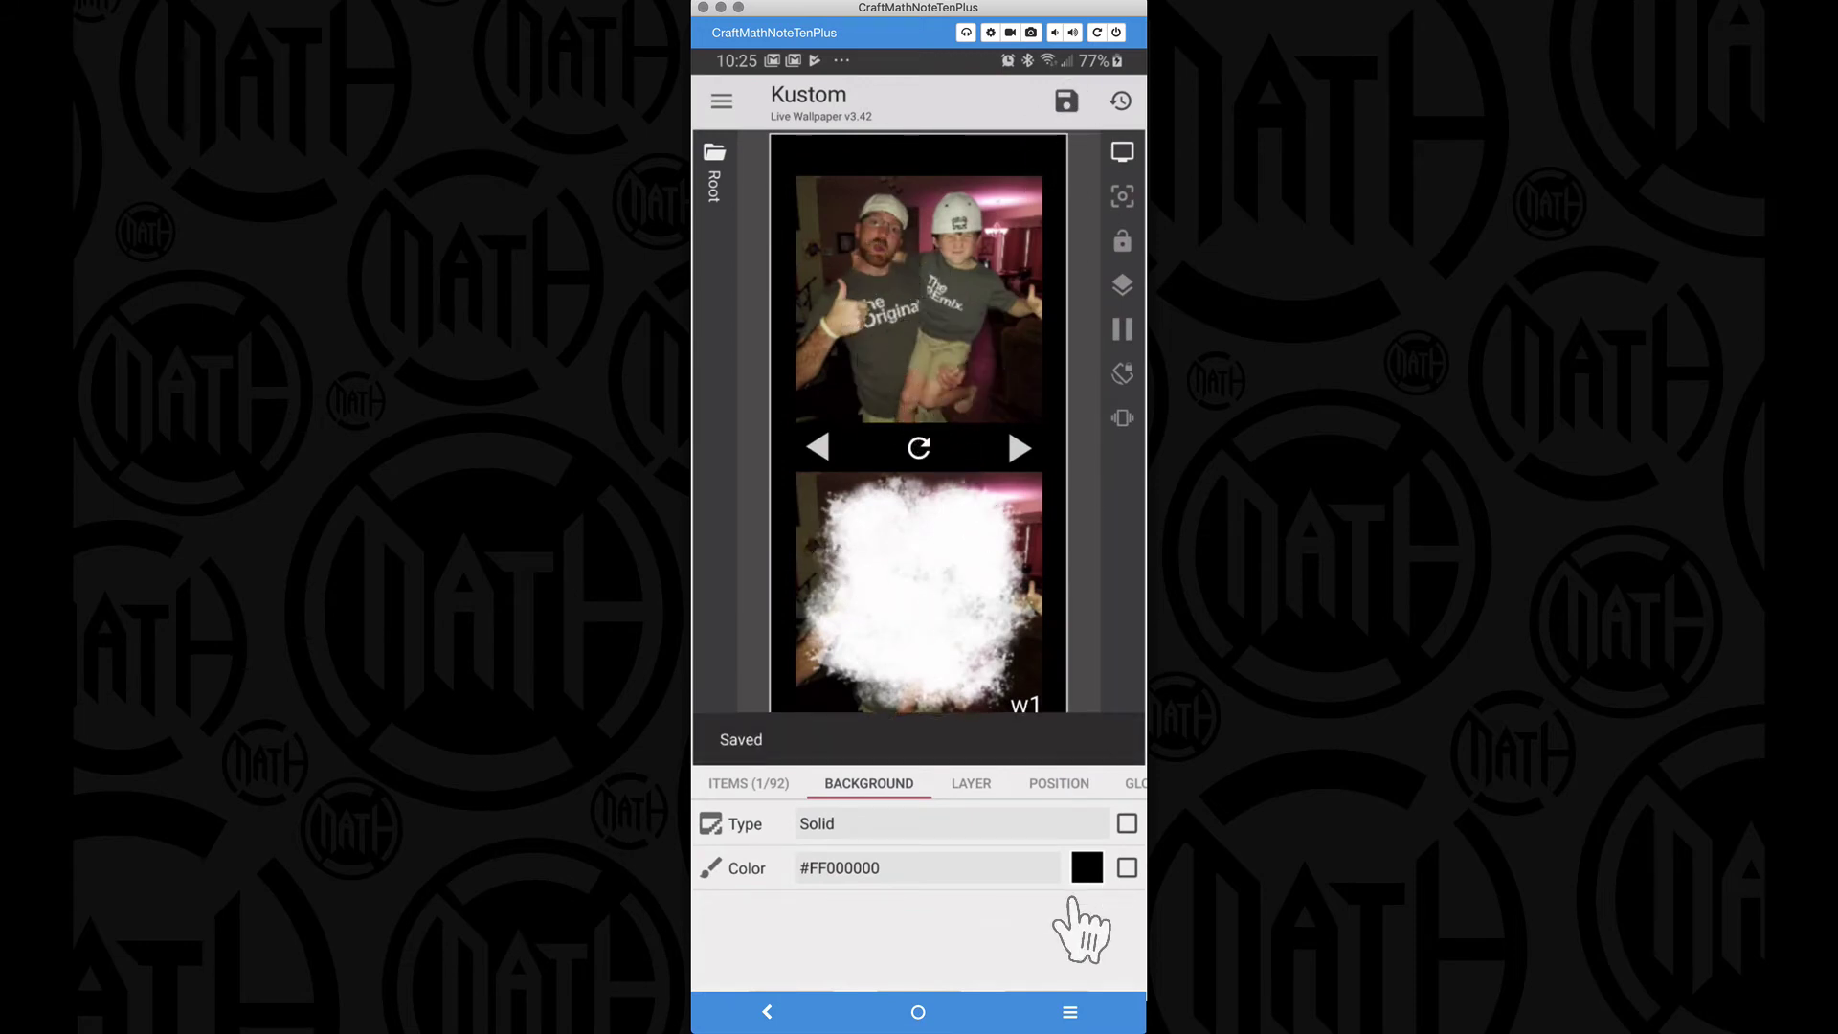
{"action": "left_click", "coordinate": [938, 1007]}
{"action": "left_click", "coordinate": [971, 474]}
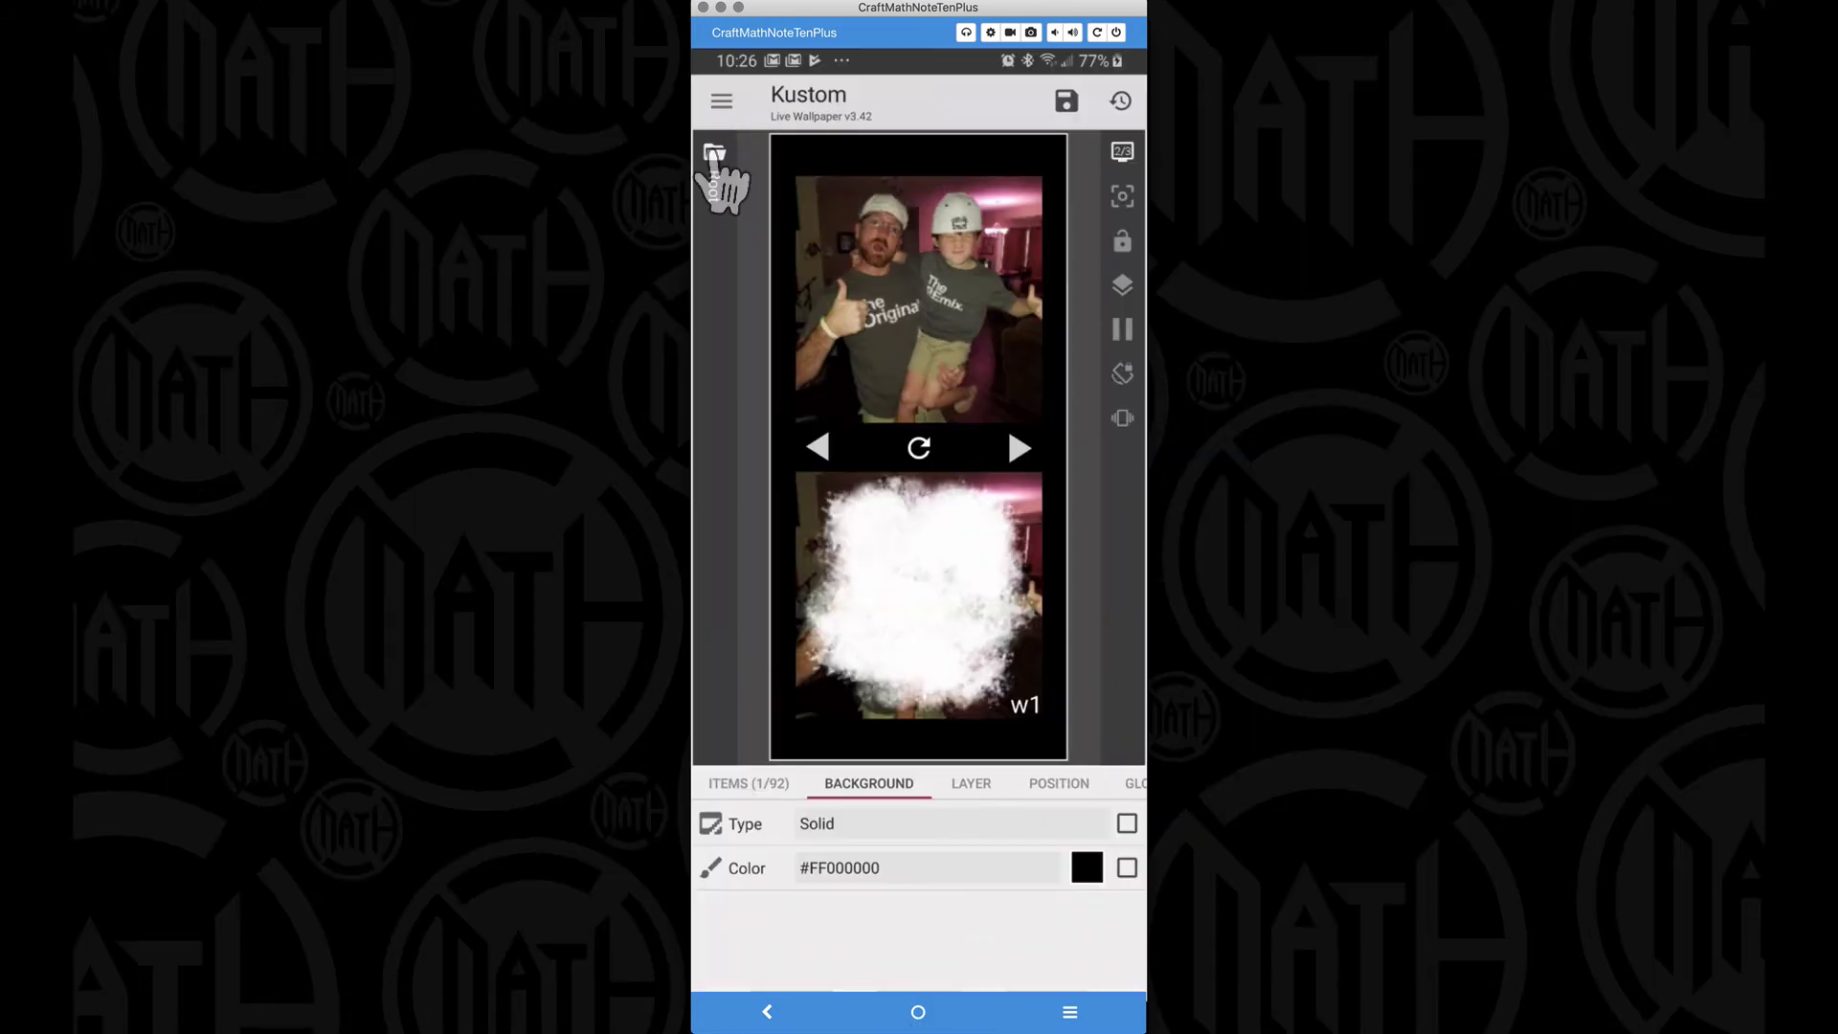
Step: Navigate through Abstract Clips, Stack Group and the first Overlap Group to the Any Image layer
{"action": "left_click", "coordinate": [745, 785]}
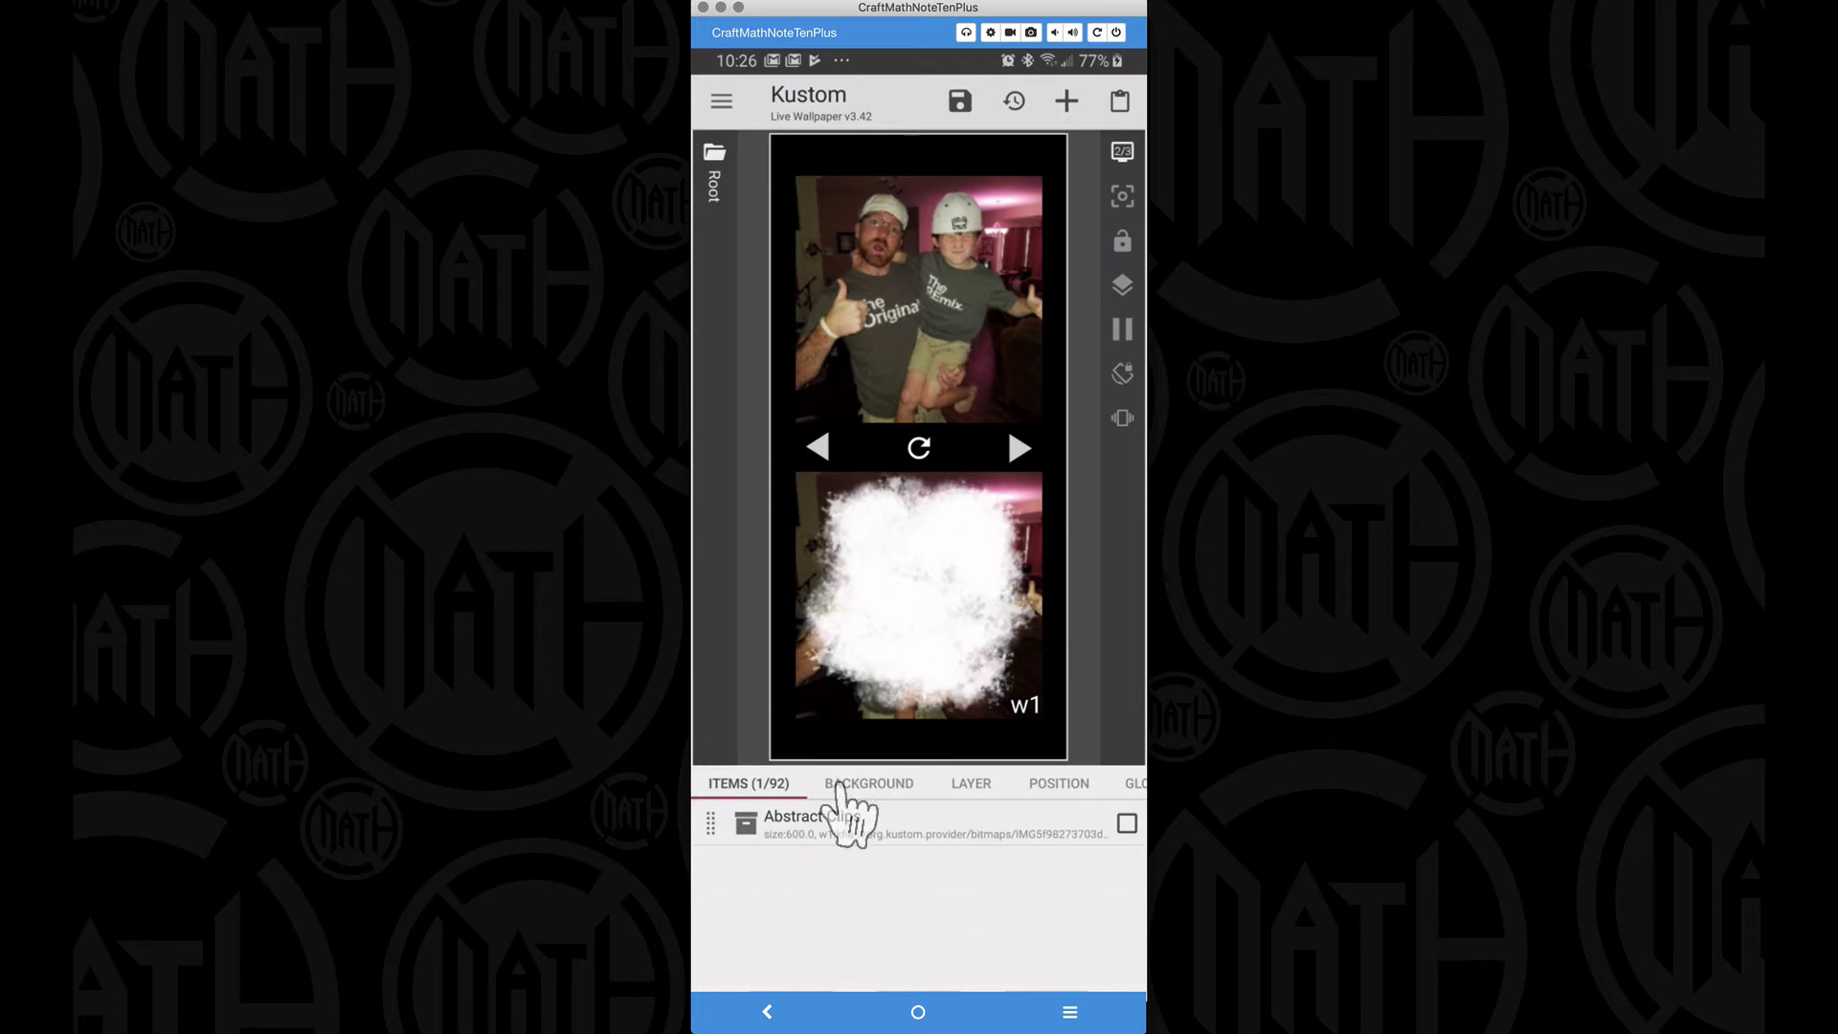
{"action": "left_click", "coordinate": [825, 833]}
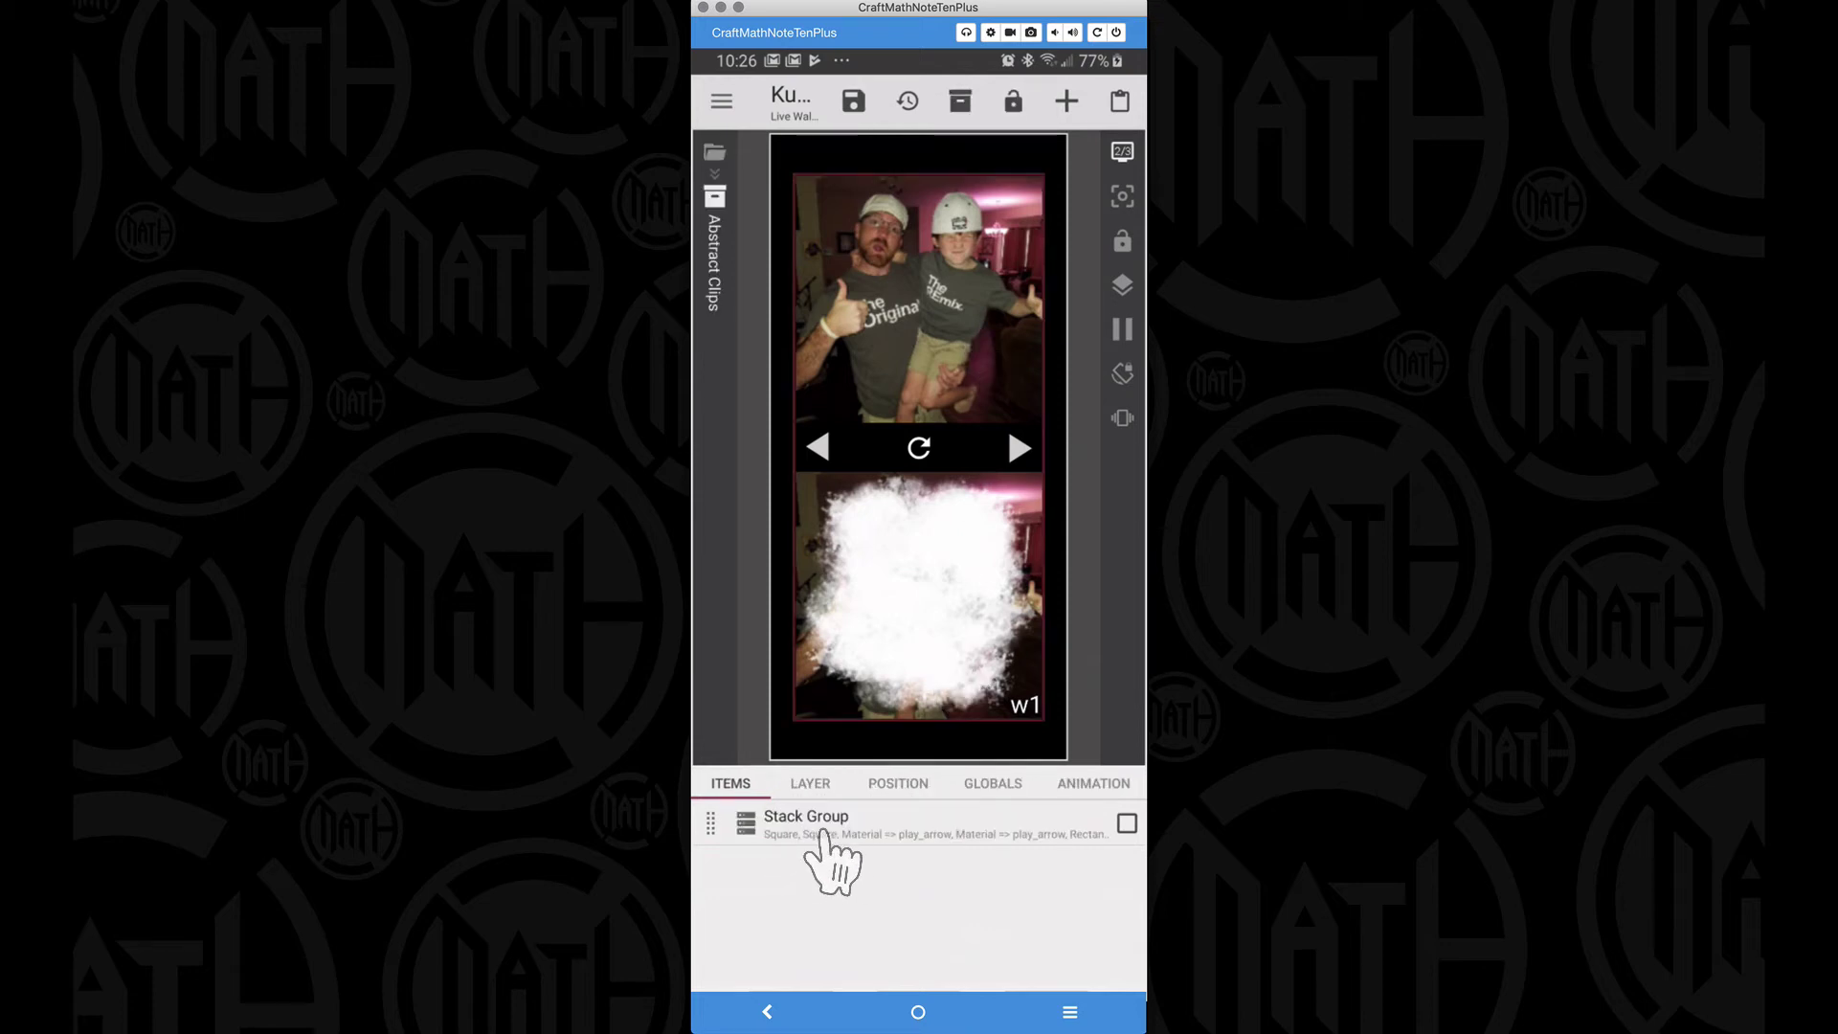
{"action": "left_click", "coordinate": [812, 833]}
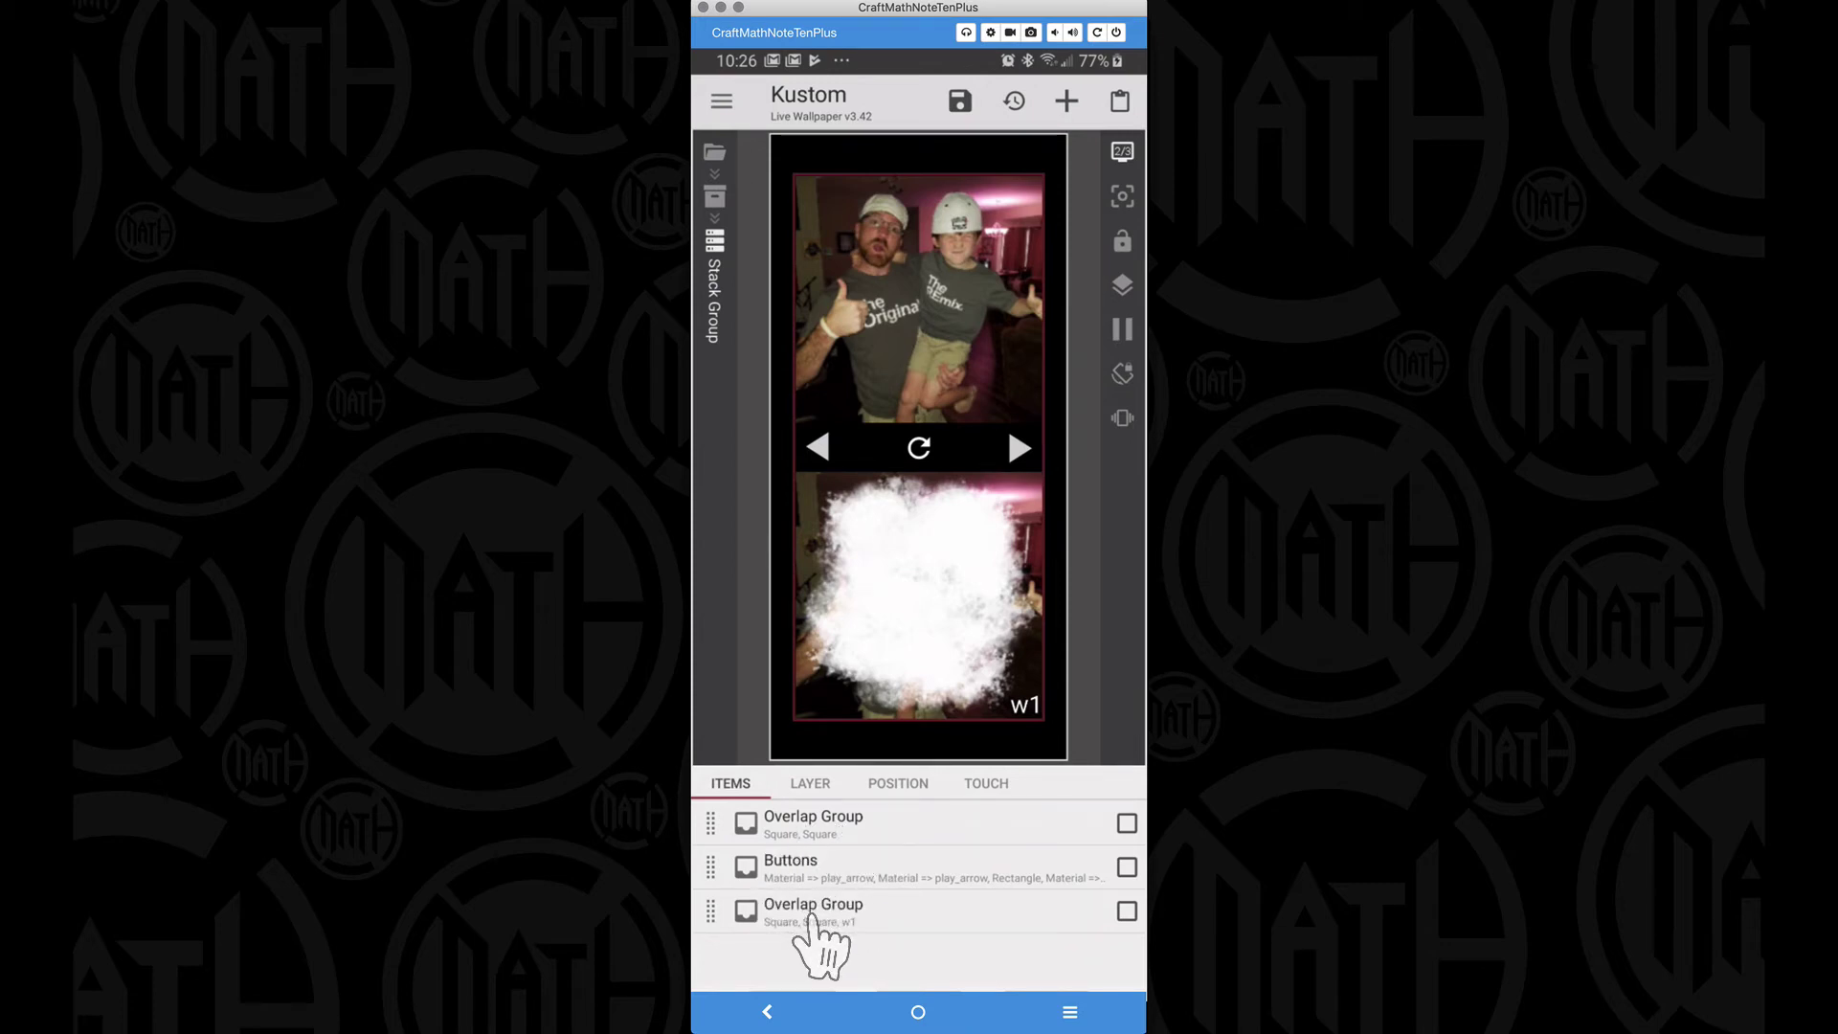
{"action": "left_click", "coordinate": [794, 866]}
{"action": "key", "text": "Escape"}
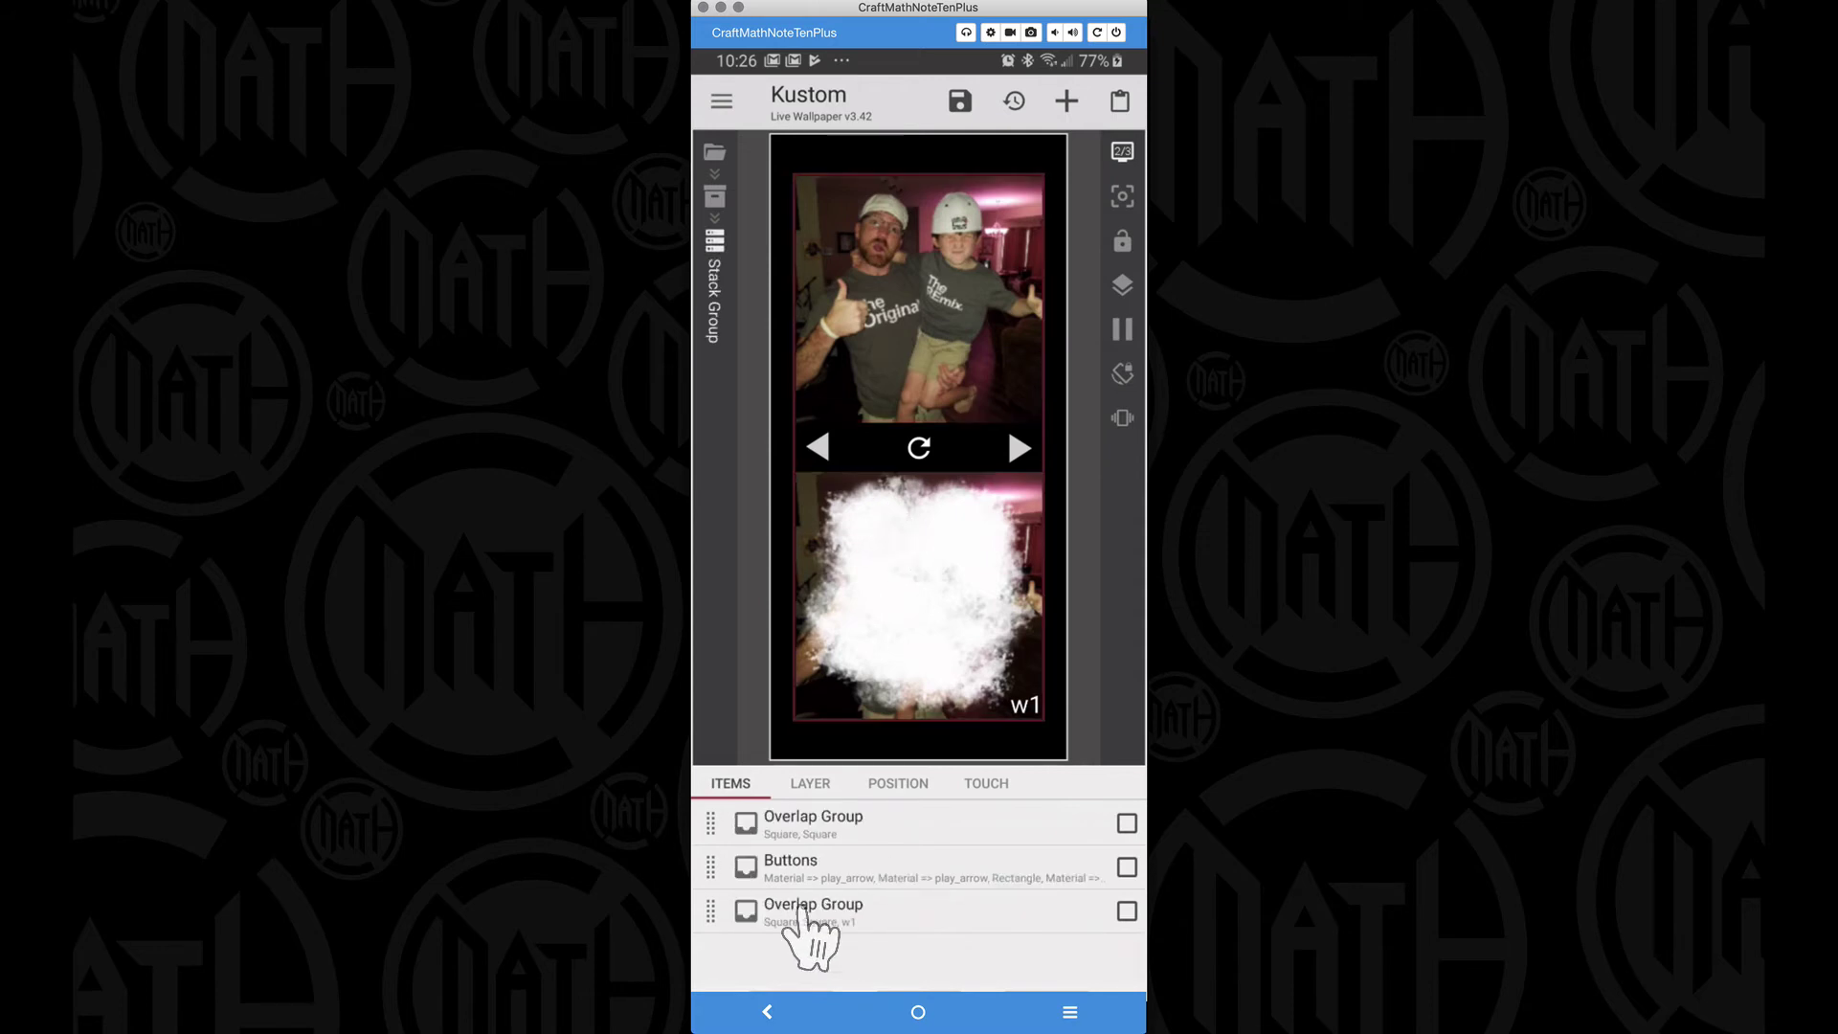
{"action": "left_click", "coordinate": [816, 919]}
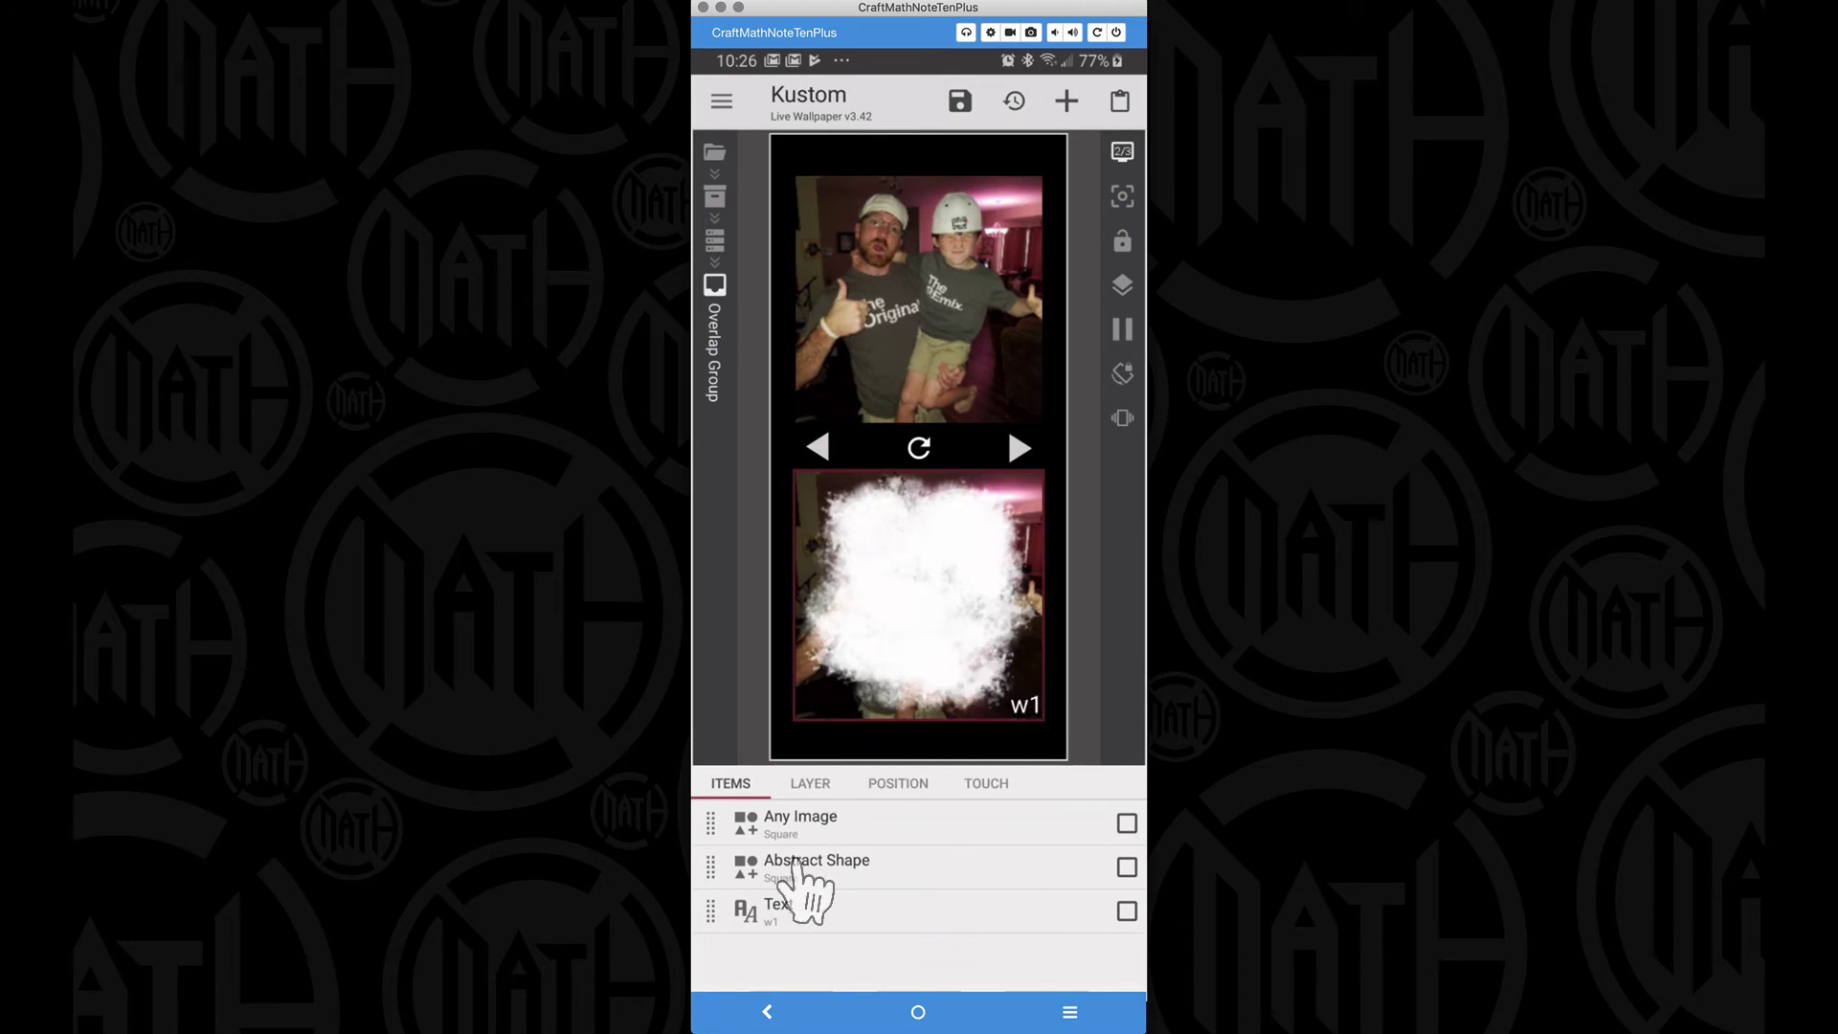
{"action": "left_click", "coordinate": [767, 1013]}
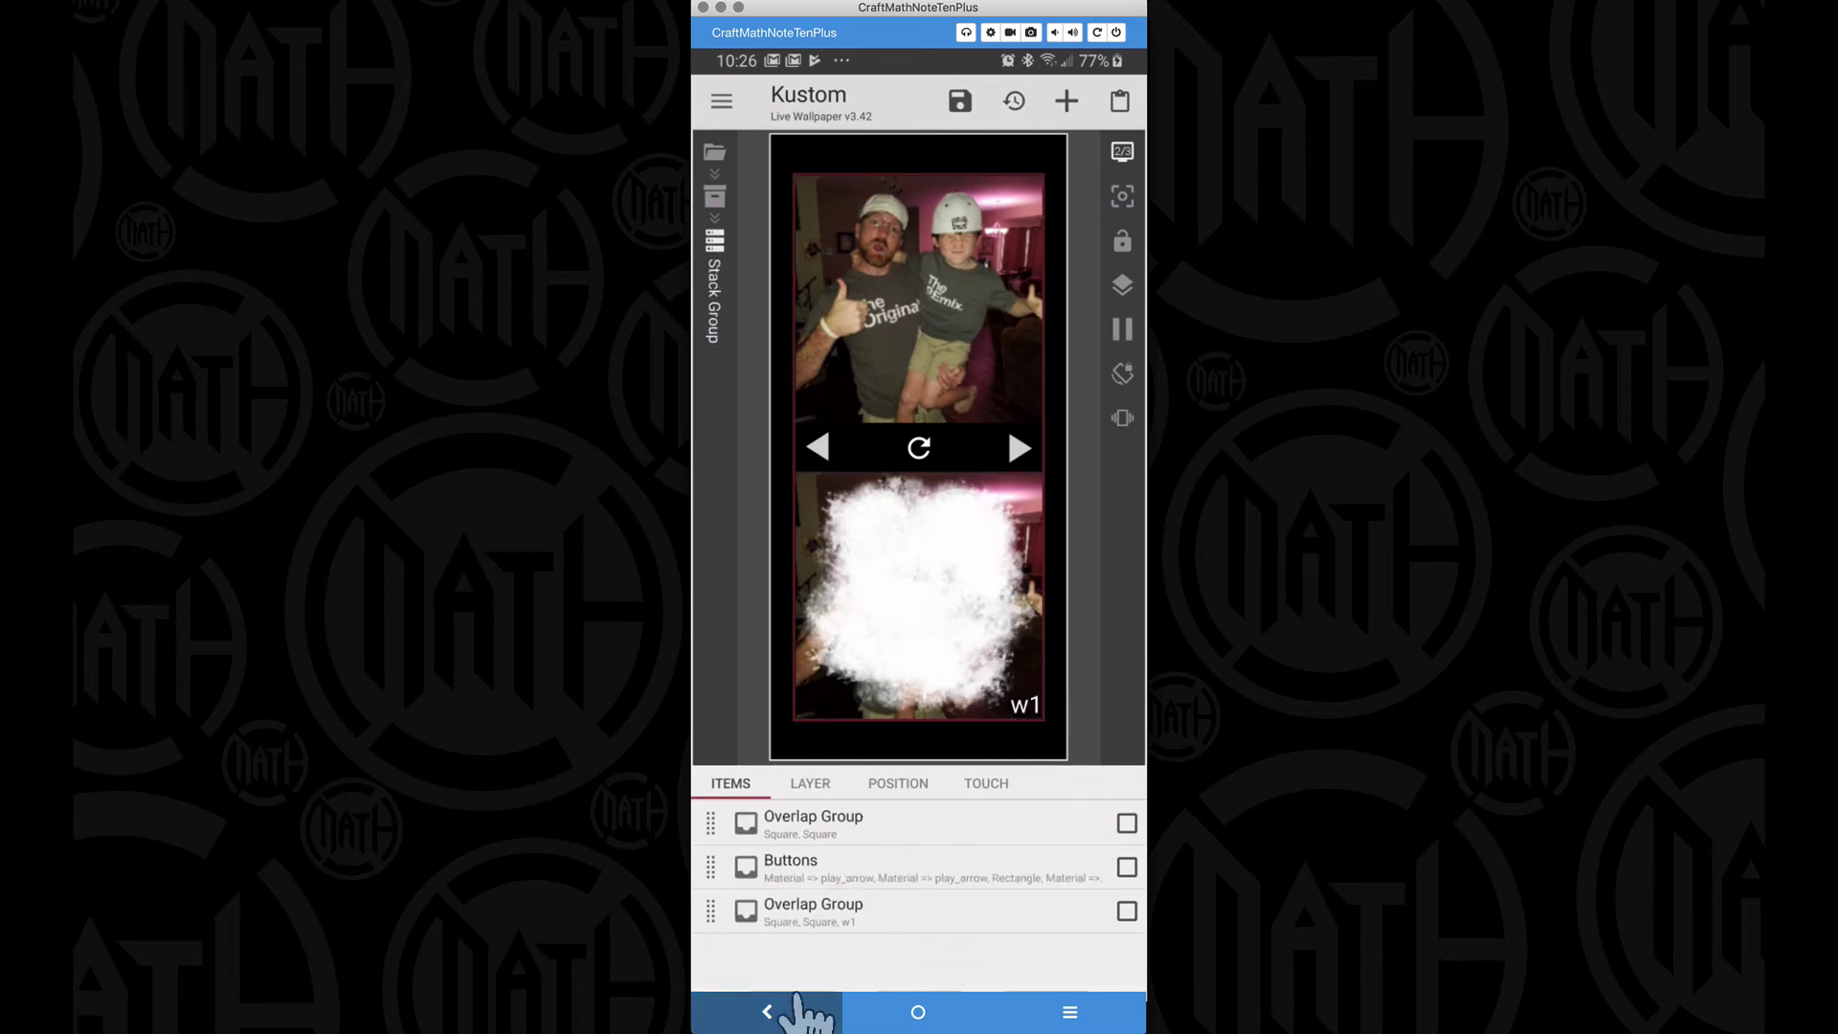
{"action": "left_click", "coordinate": [821, 821]}
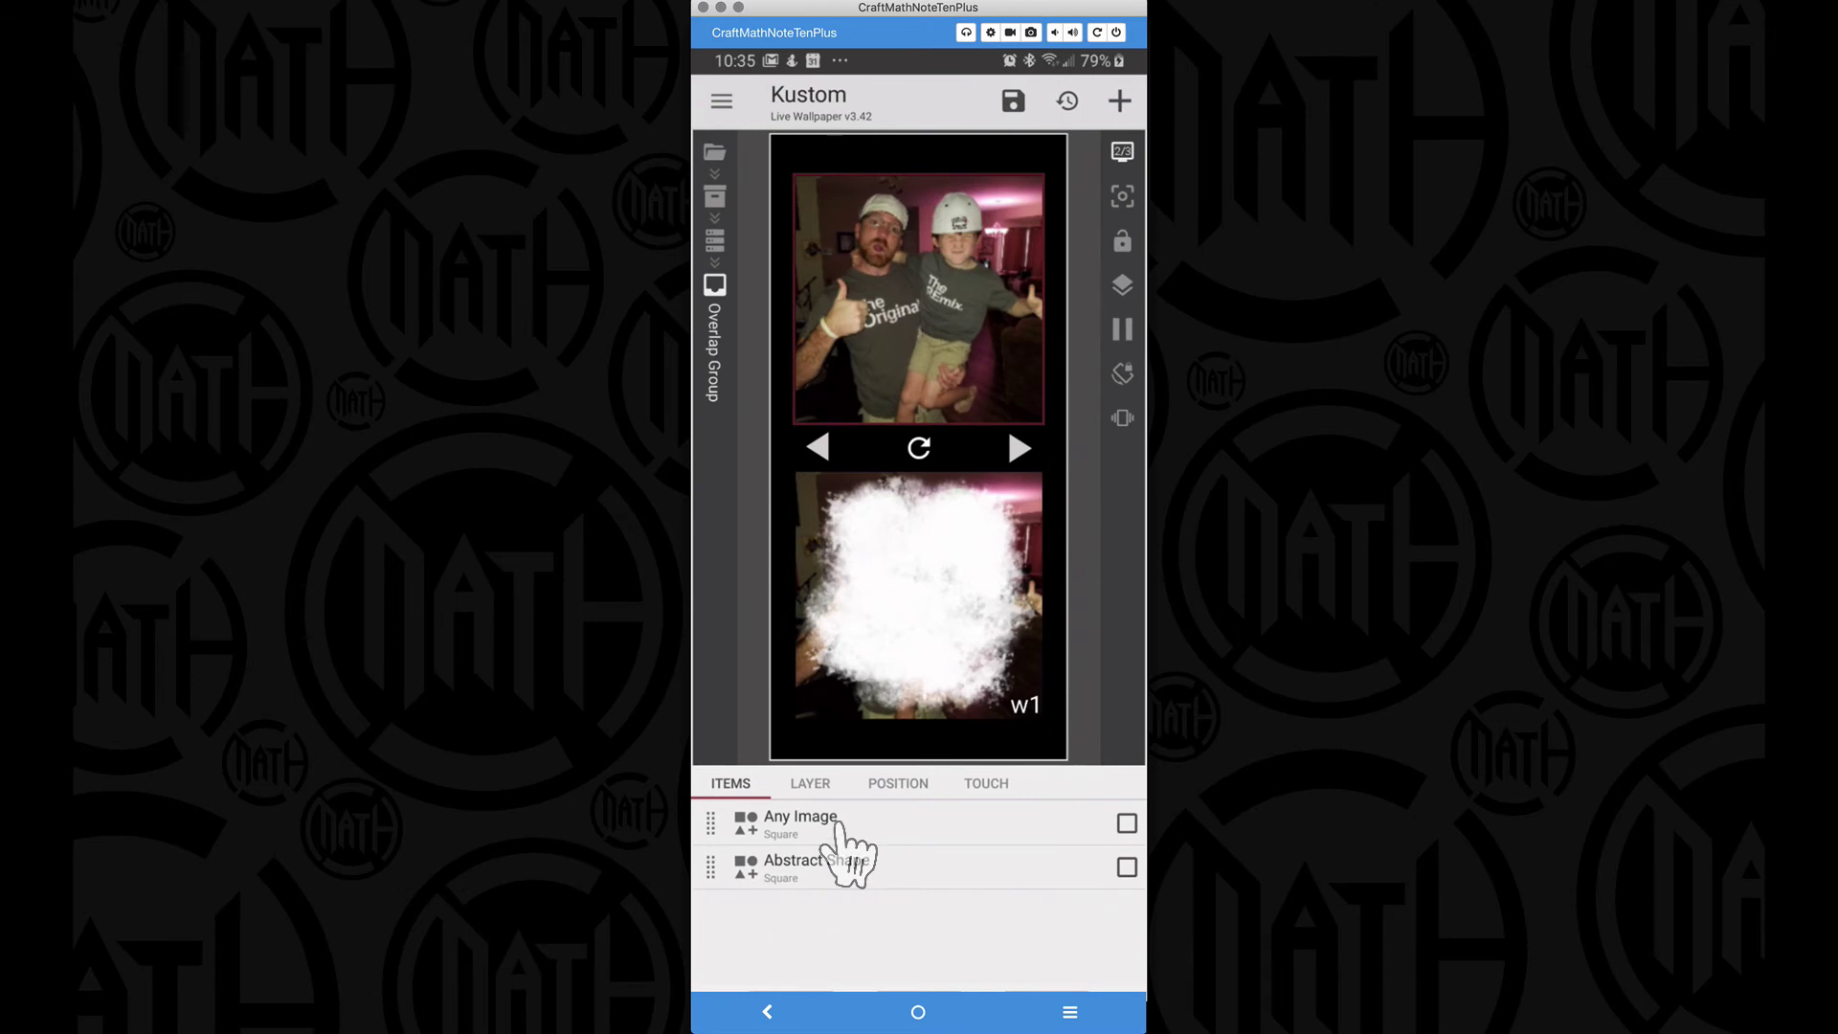
{"action": "left_click", "coordinate": [840, 823]}
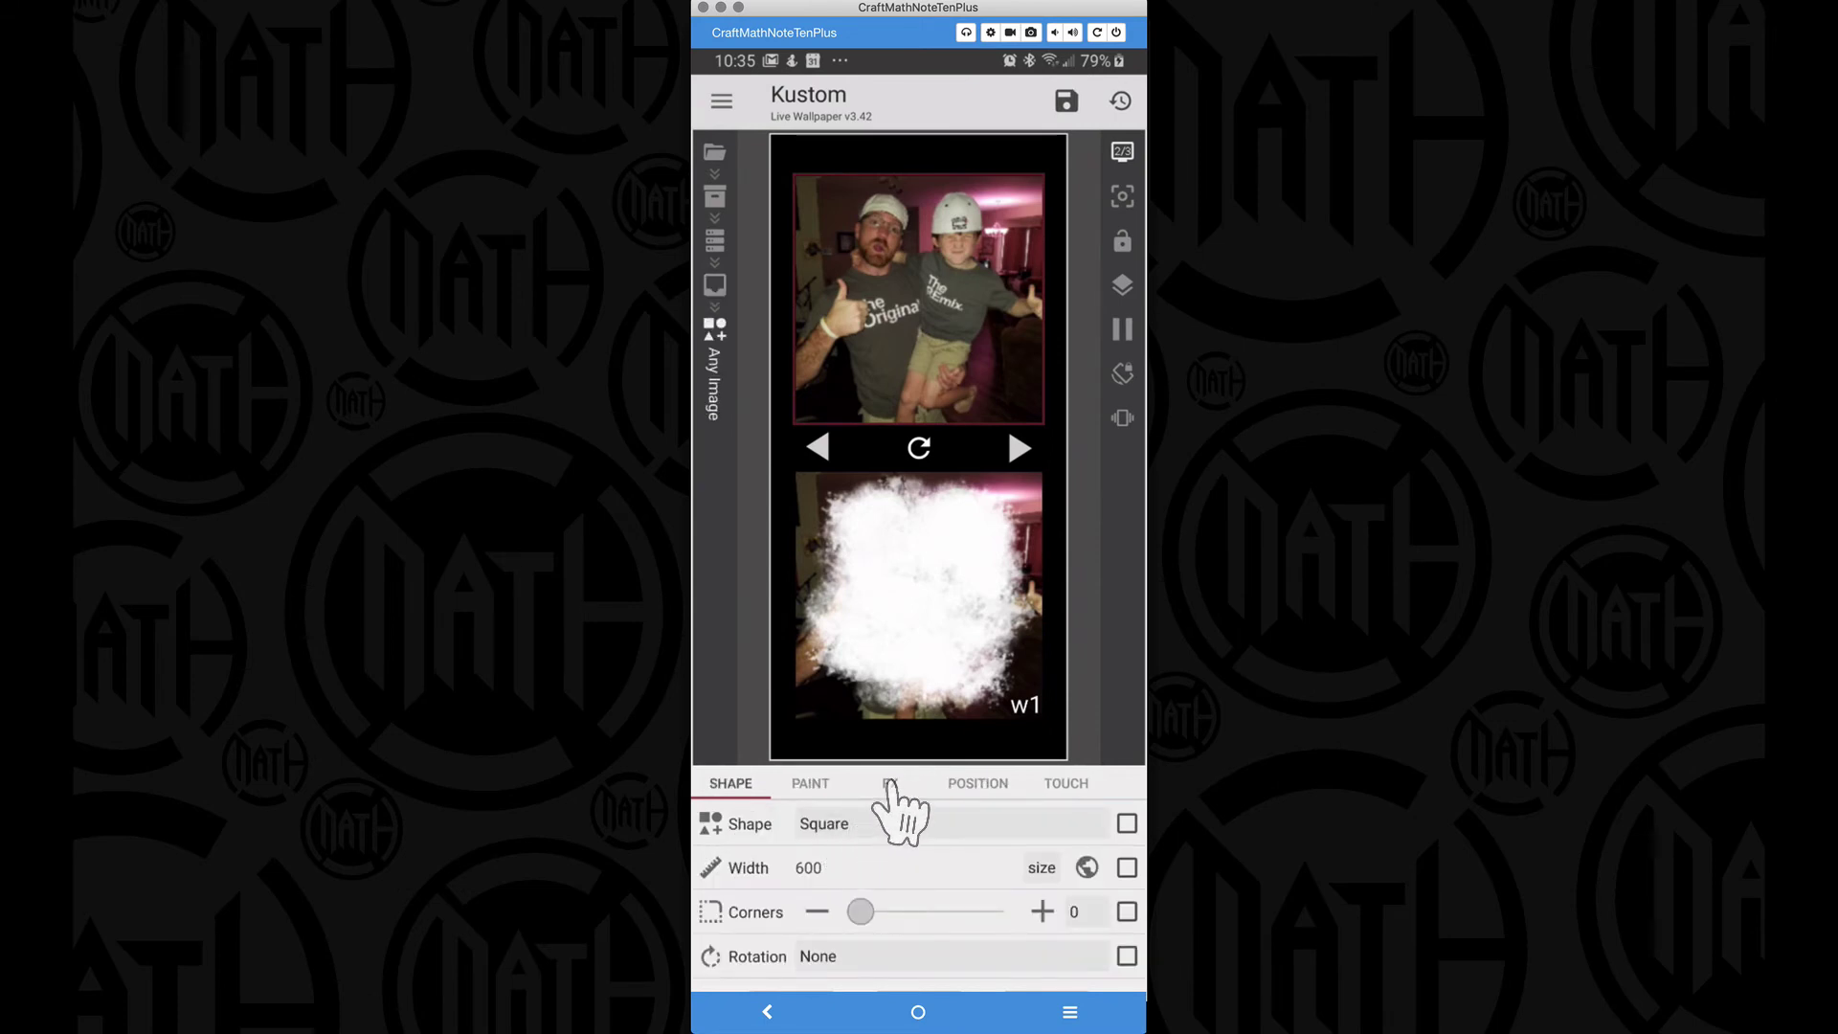
Step: Make the Any Image bitmap follow the music album art via its formula, and save
{"action": "left_click", "coordinate": [889, 783]}
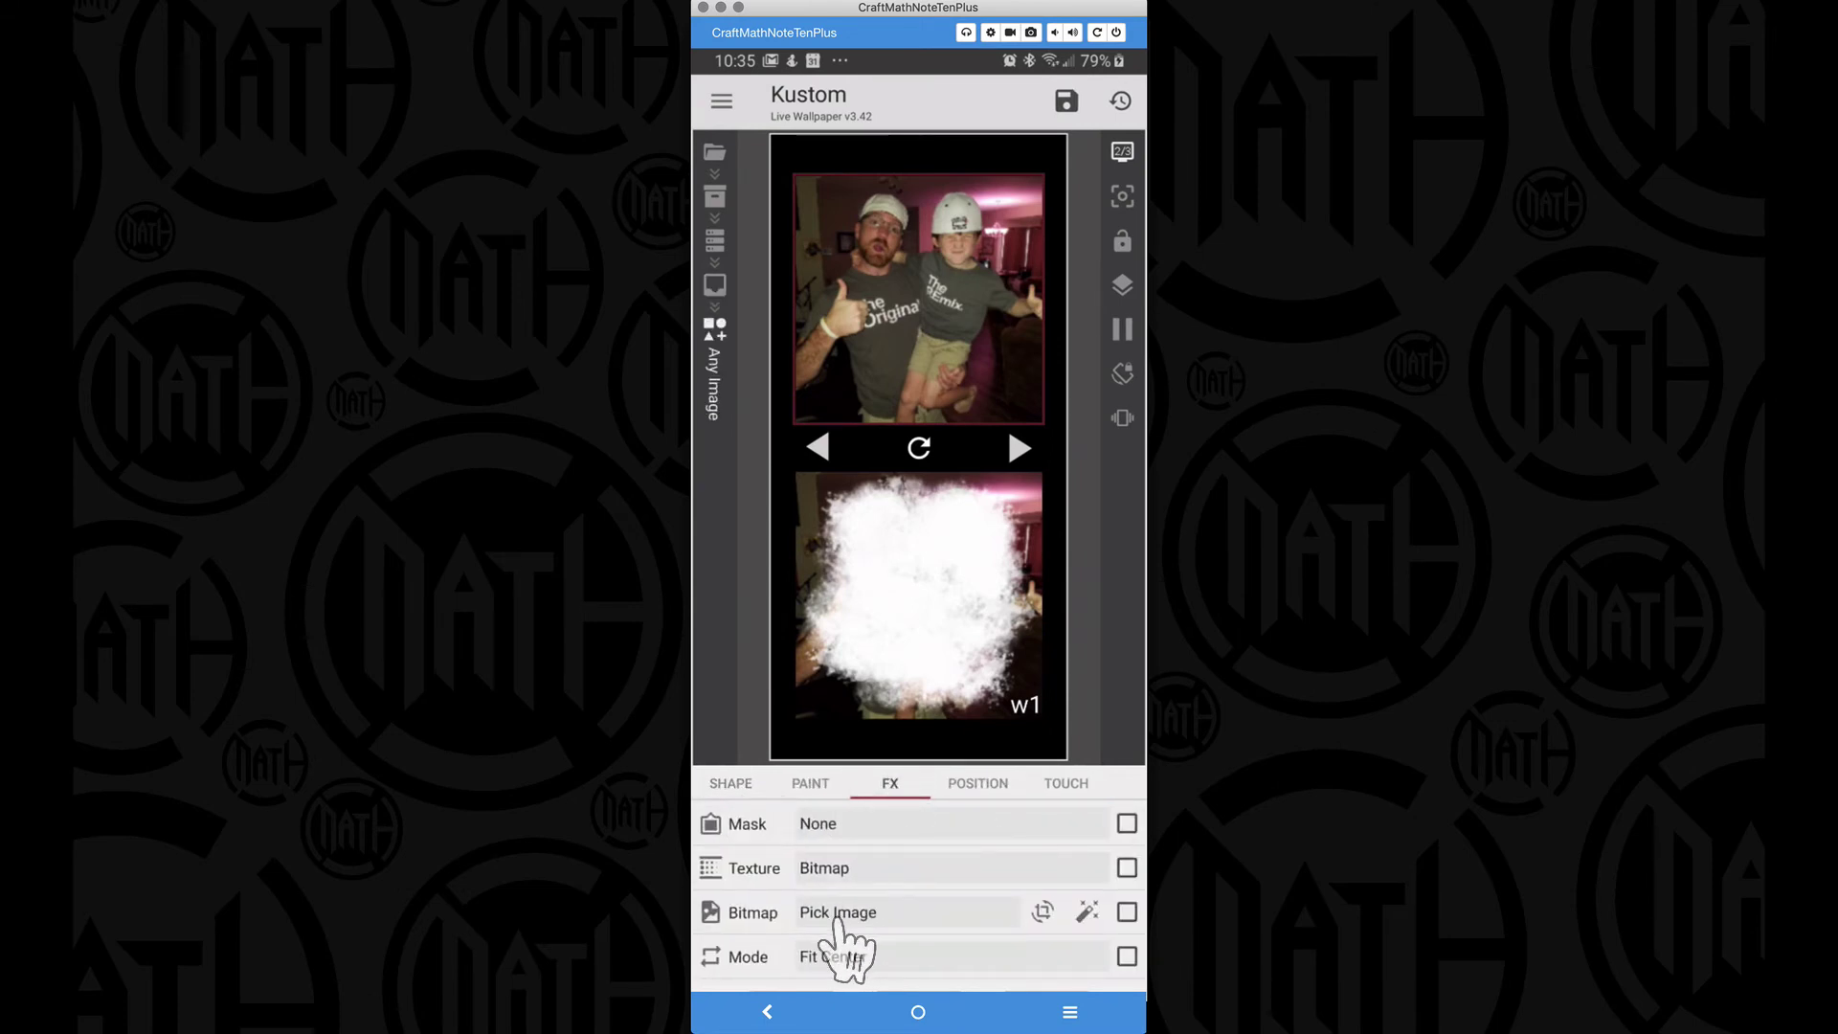
{"action": "left_click", "coordinate": [1127, 914]}
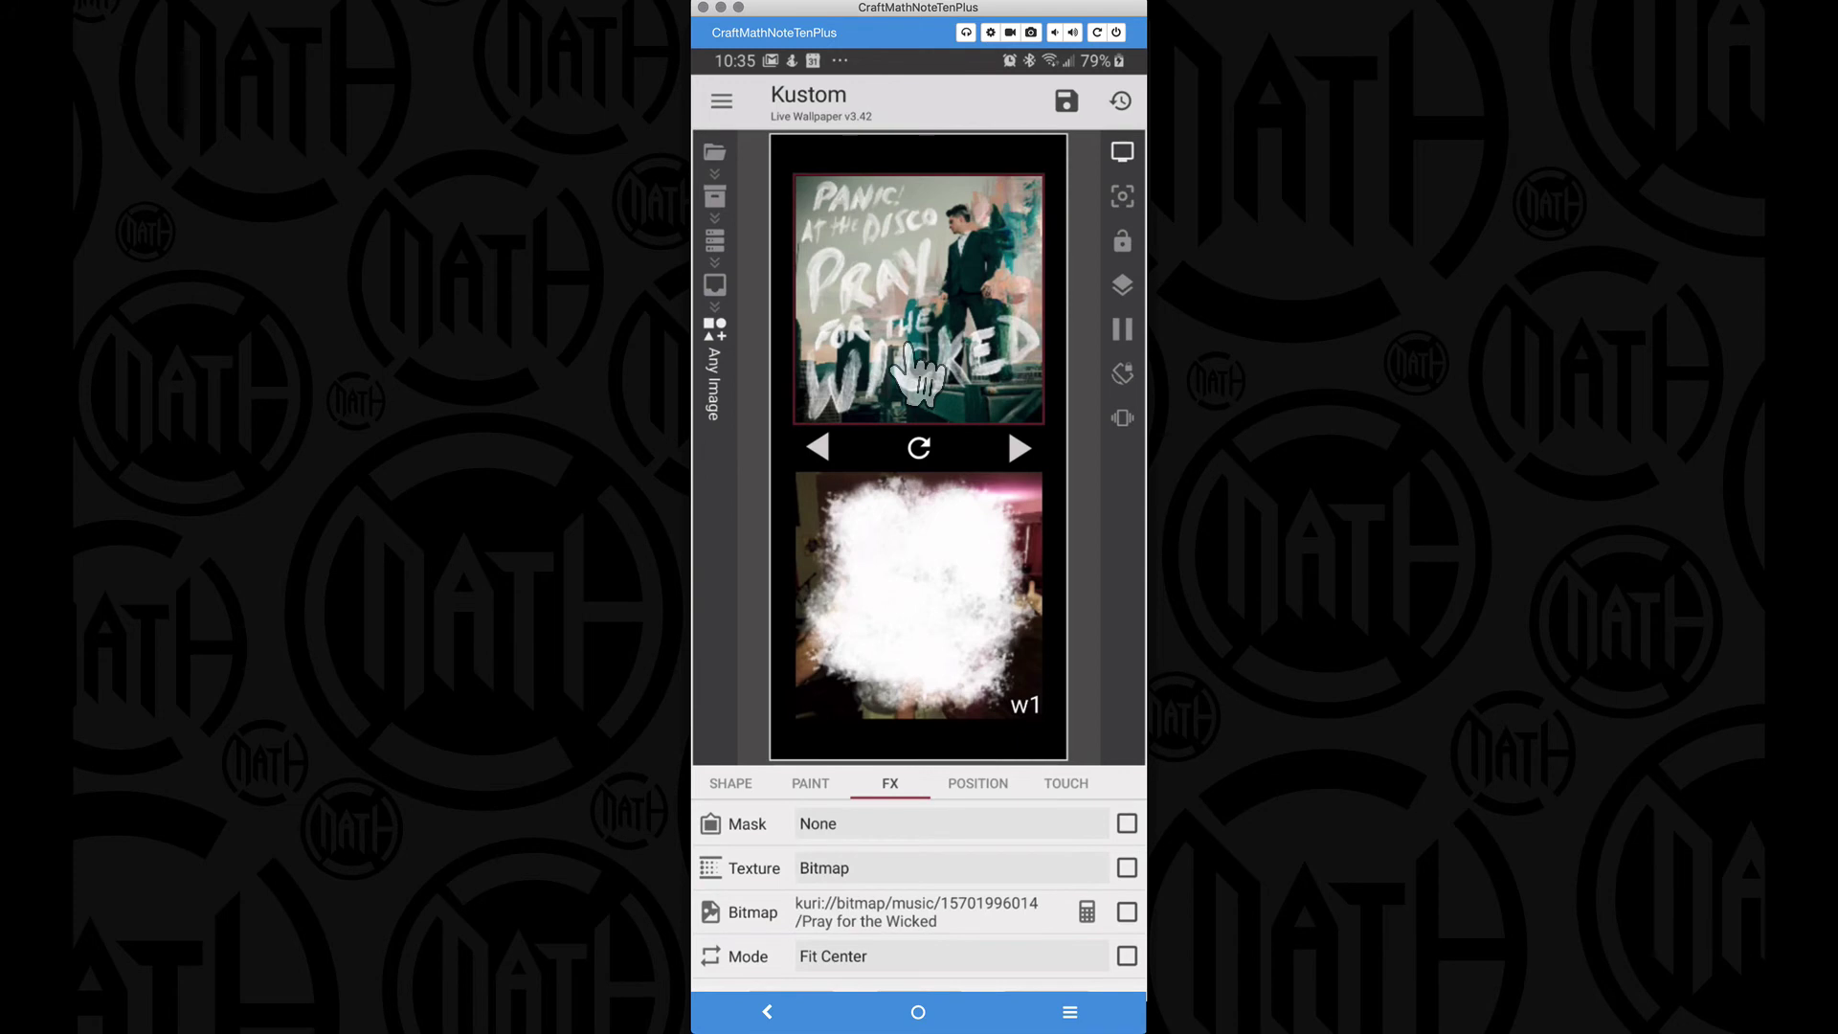
{"action": "left_click", "coordinate": [1067, 100]}
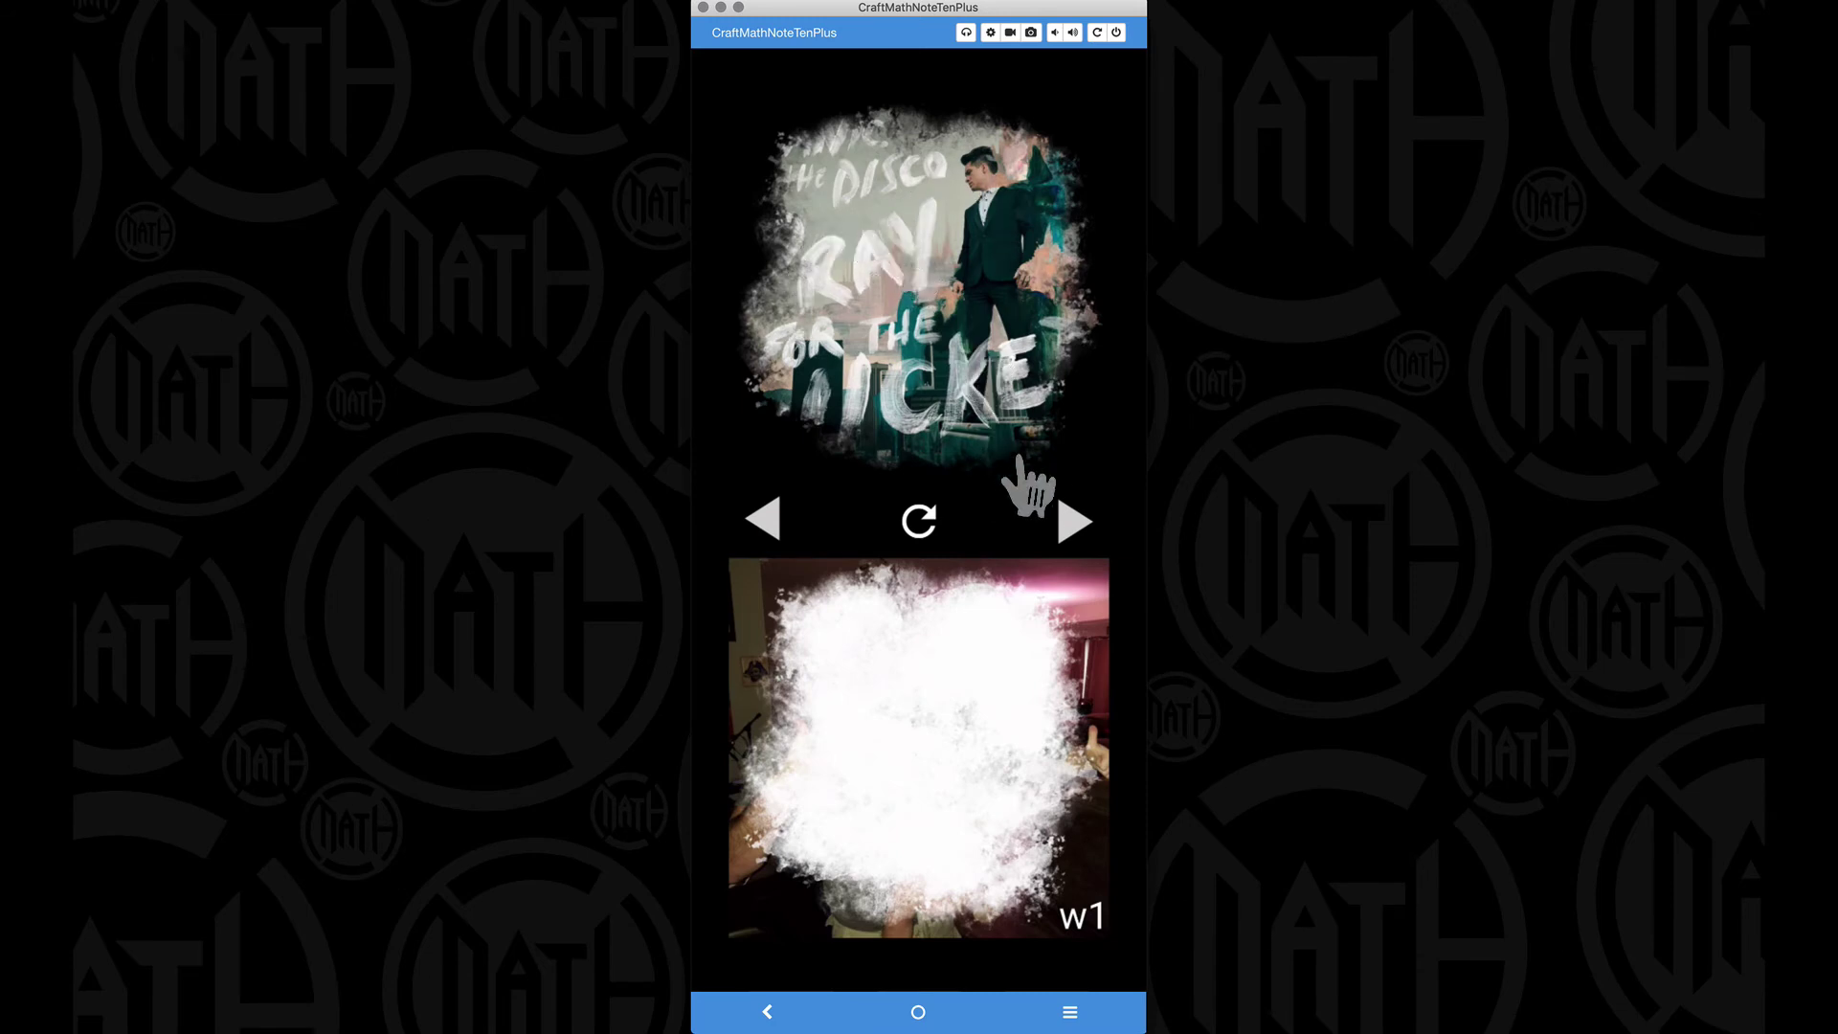
Step: Preview the album art through the w2, w3 and b2 masks and onward
{"action": "left_click", "coordinate": [1074, 522]}
{"action": "left_click", "coordinate": [1073, 522]}
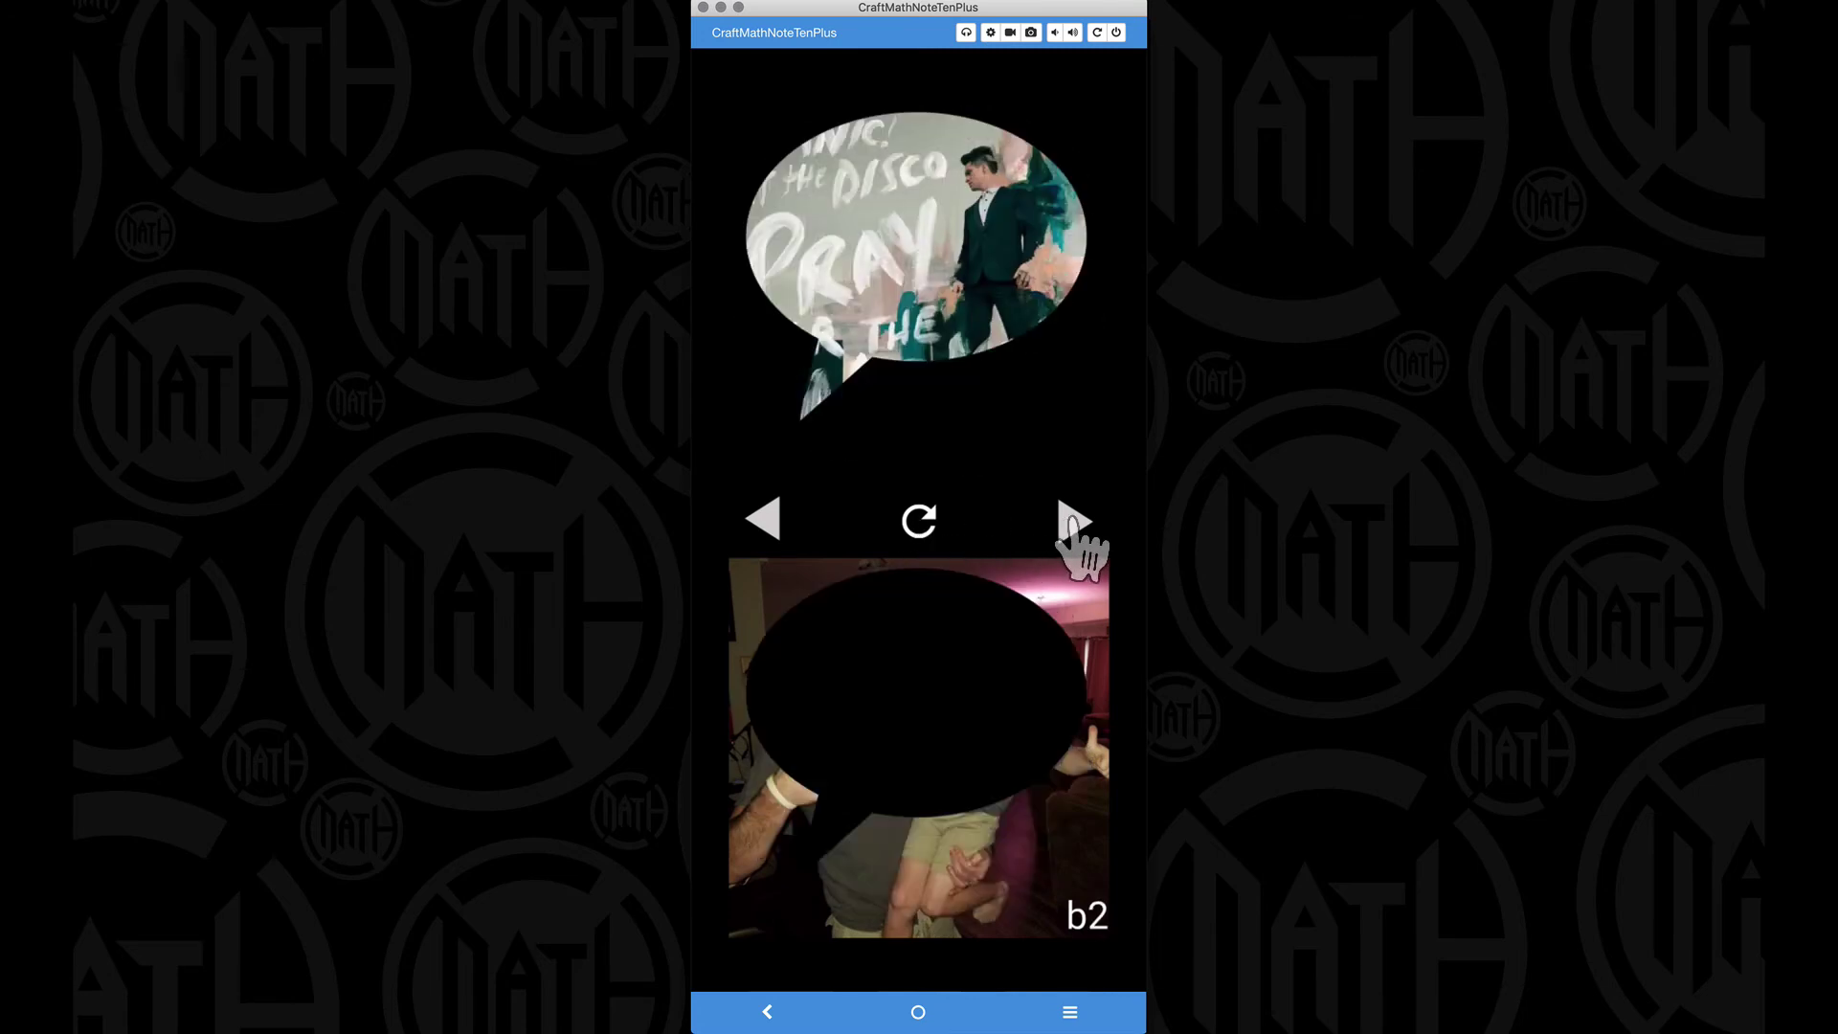
{"action": "left_click", "coordinate": [1073, 521]}
{"action": "left_click", "coordinate": [1073, 521]}
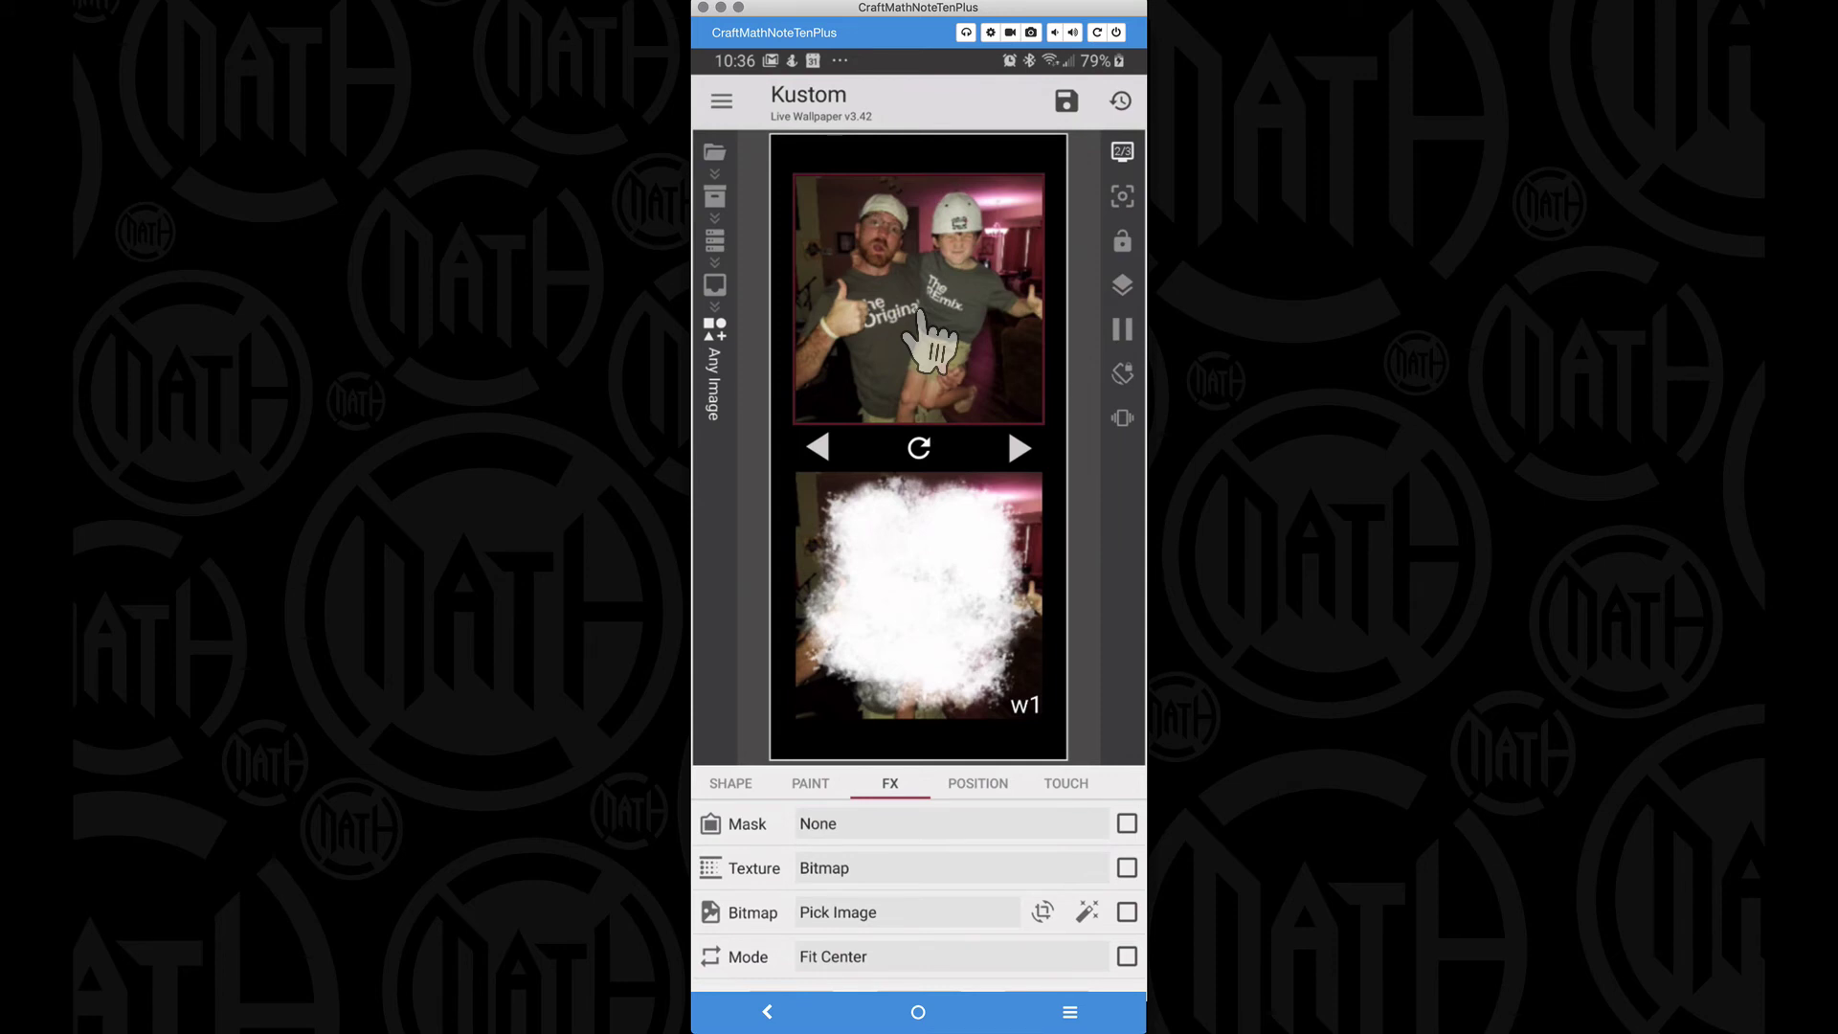
Step: Inspect the Abstract Shape's FX Filter formula $if(gv(invert),invert,none)$, with Blur at 0
{"action": "left_click", "coordinate": [715, 284]}
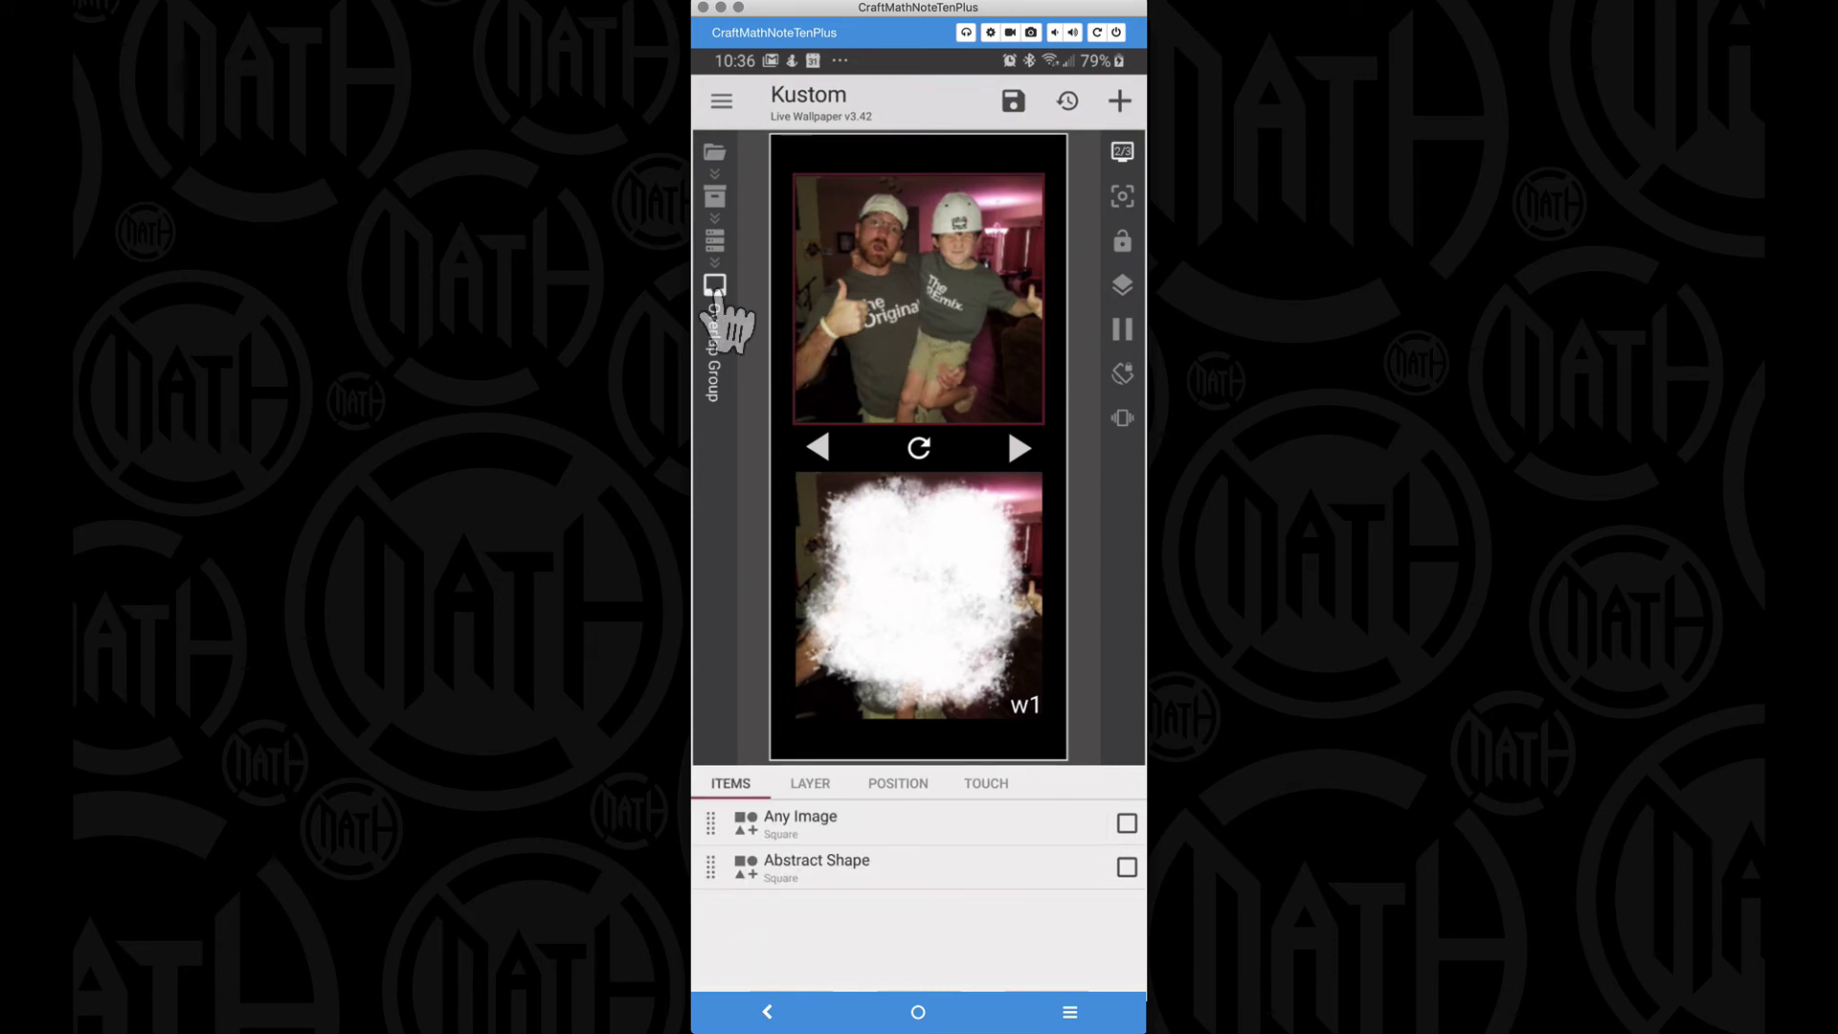
{"action": "left_click", "coordinate": [829, 874]}
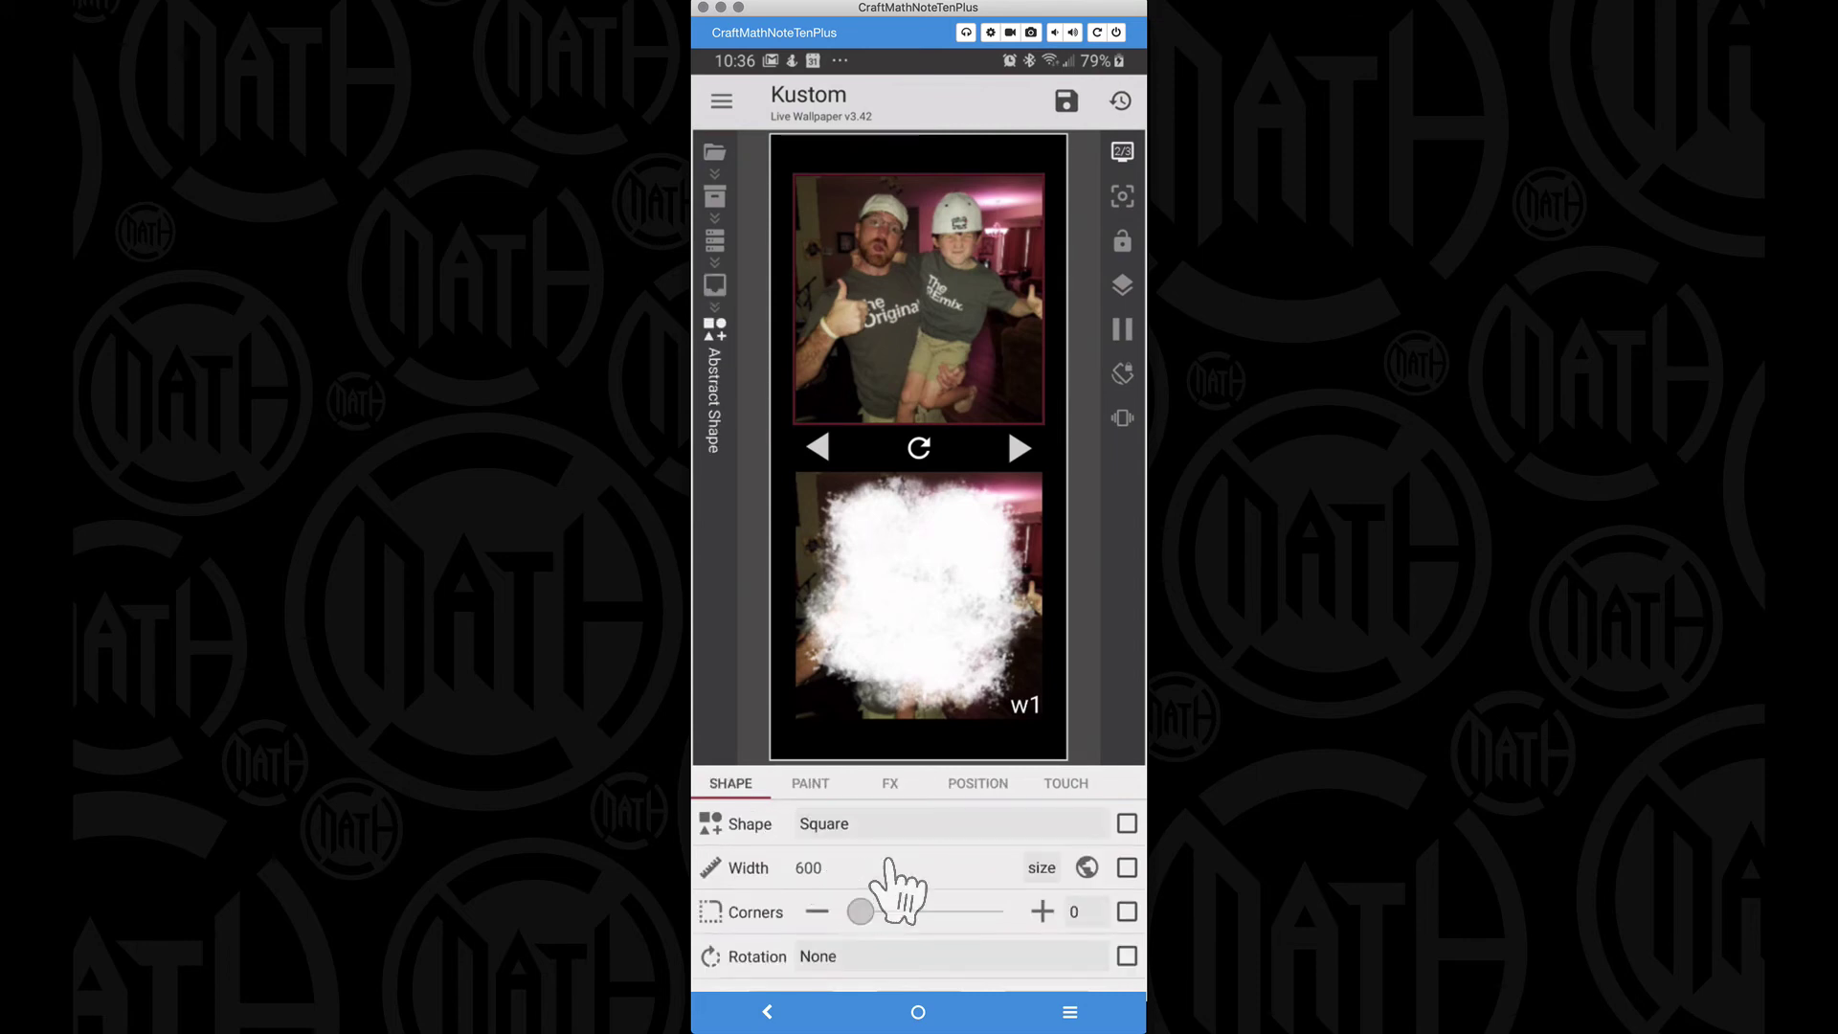
{"action": "left_click", "coordinate": [885, 787]}
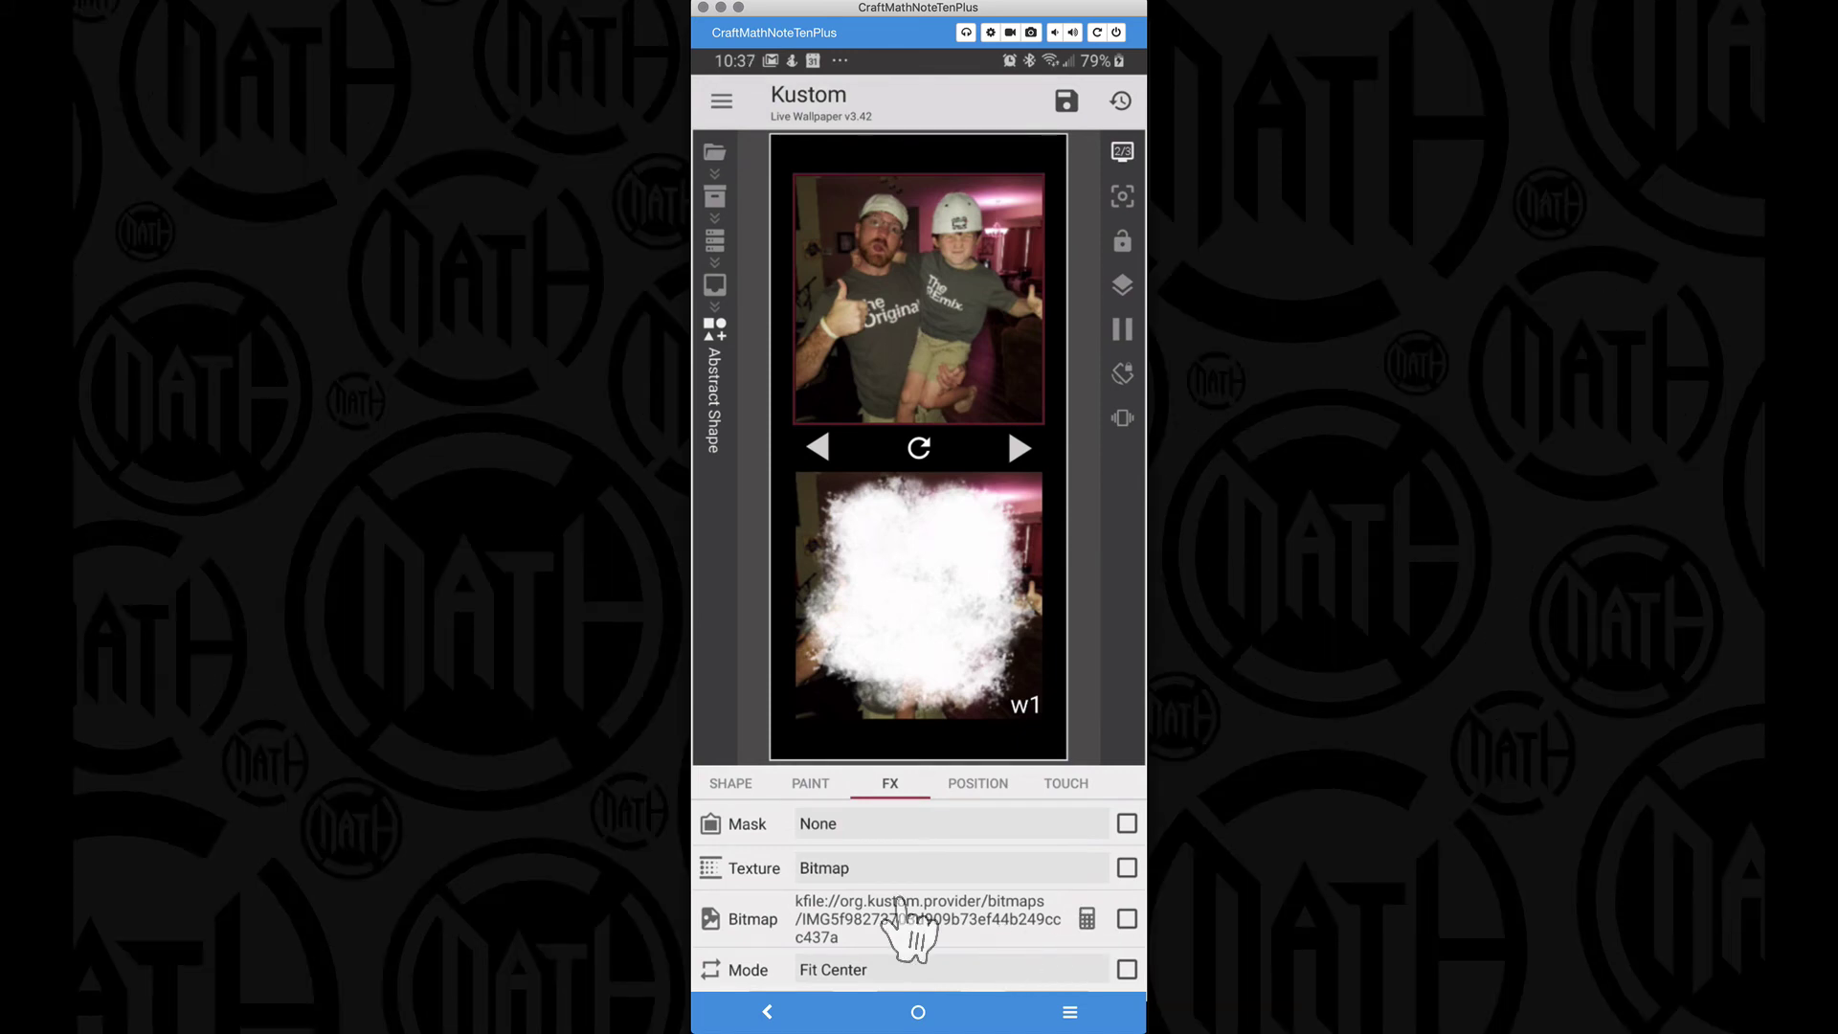
{"action": "scroll", "coordinate": [900, 905], "scroll_direction": "down", "scroll_amount": 2}
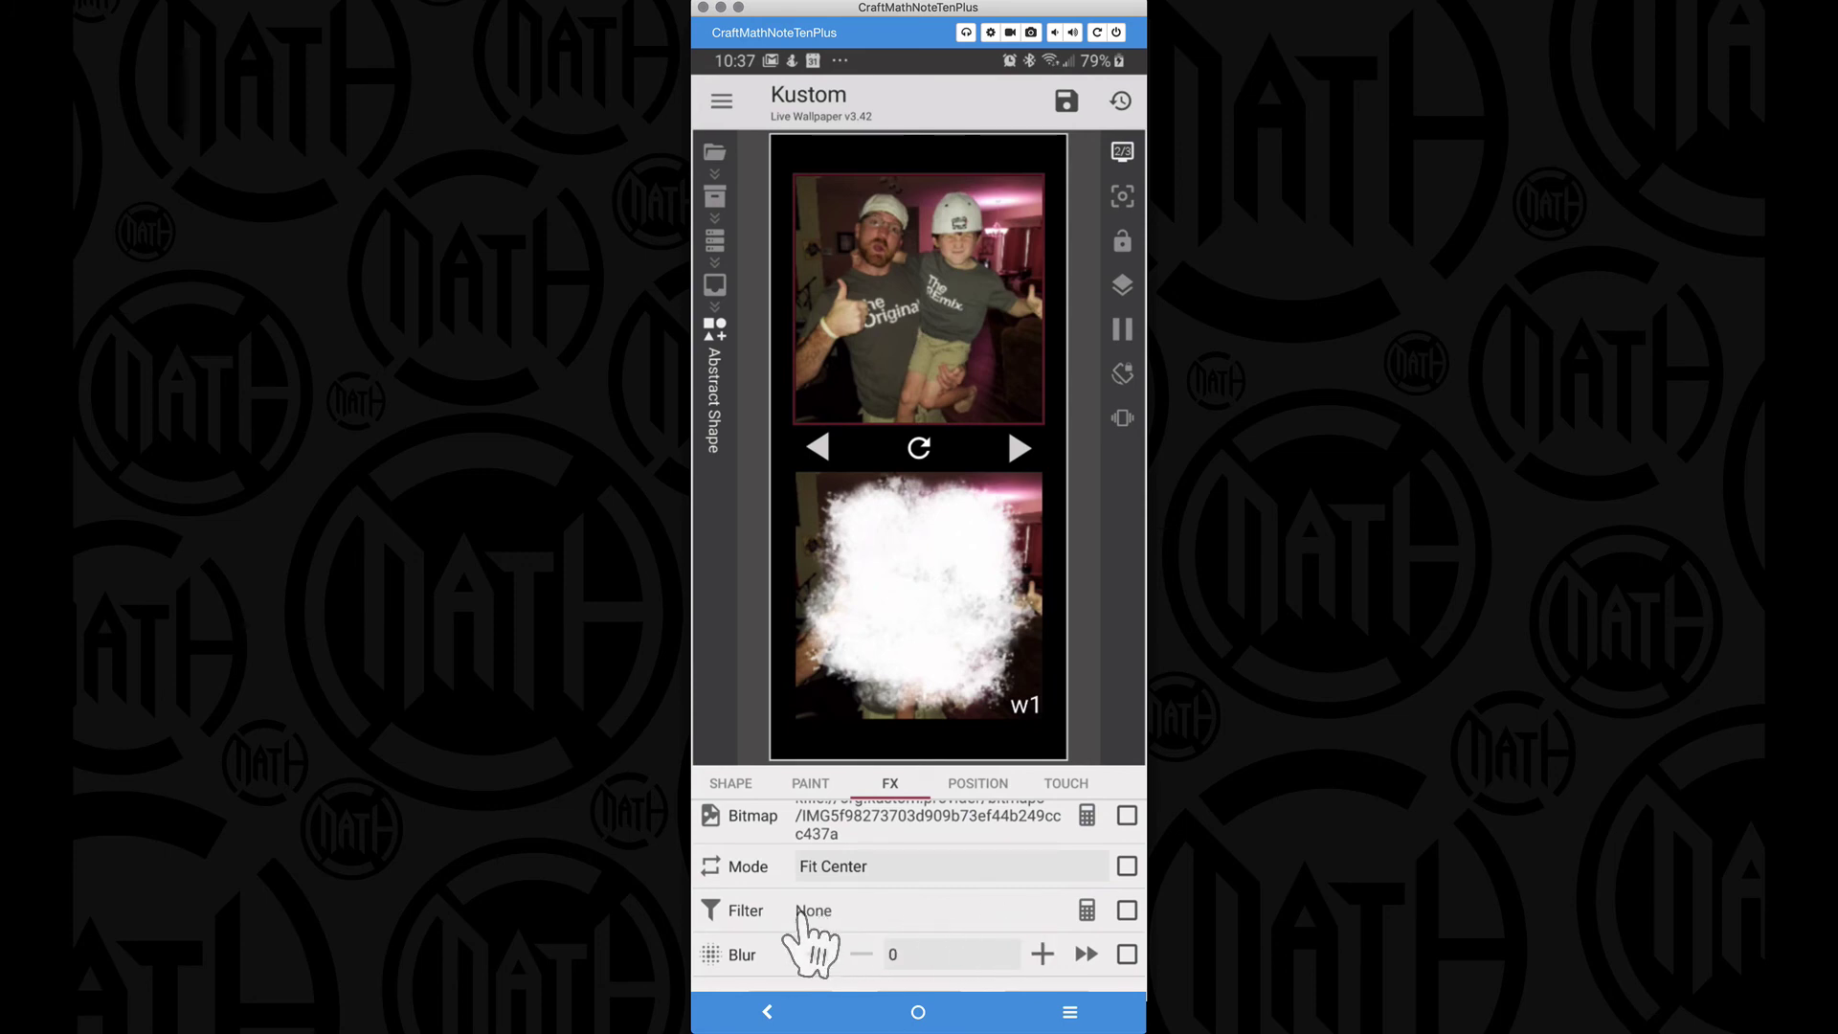
{"action": "left_click", "coordinate": [1086, 911]}
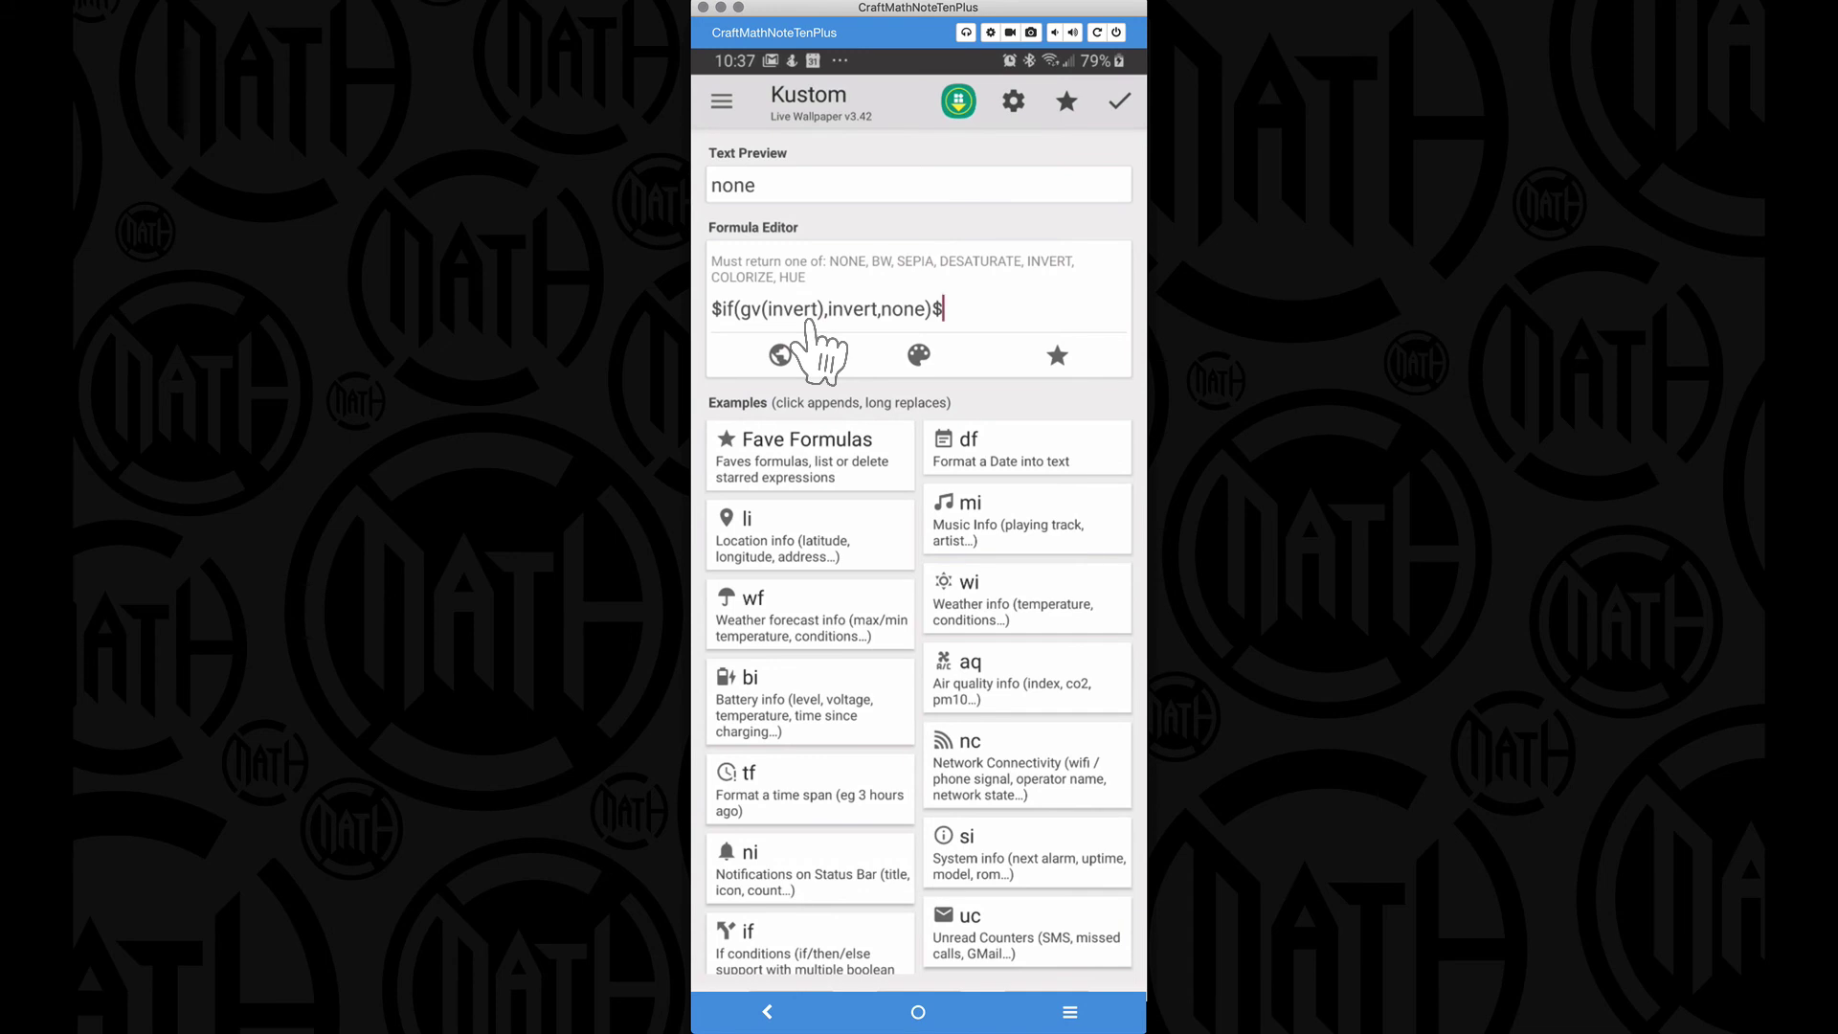
{"action": "key", "text": "Escape"}
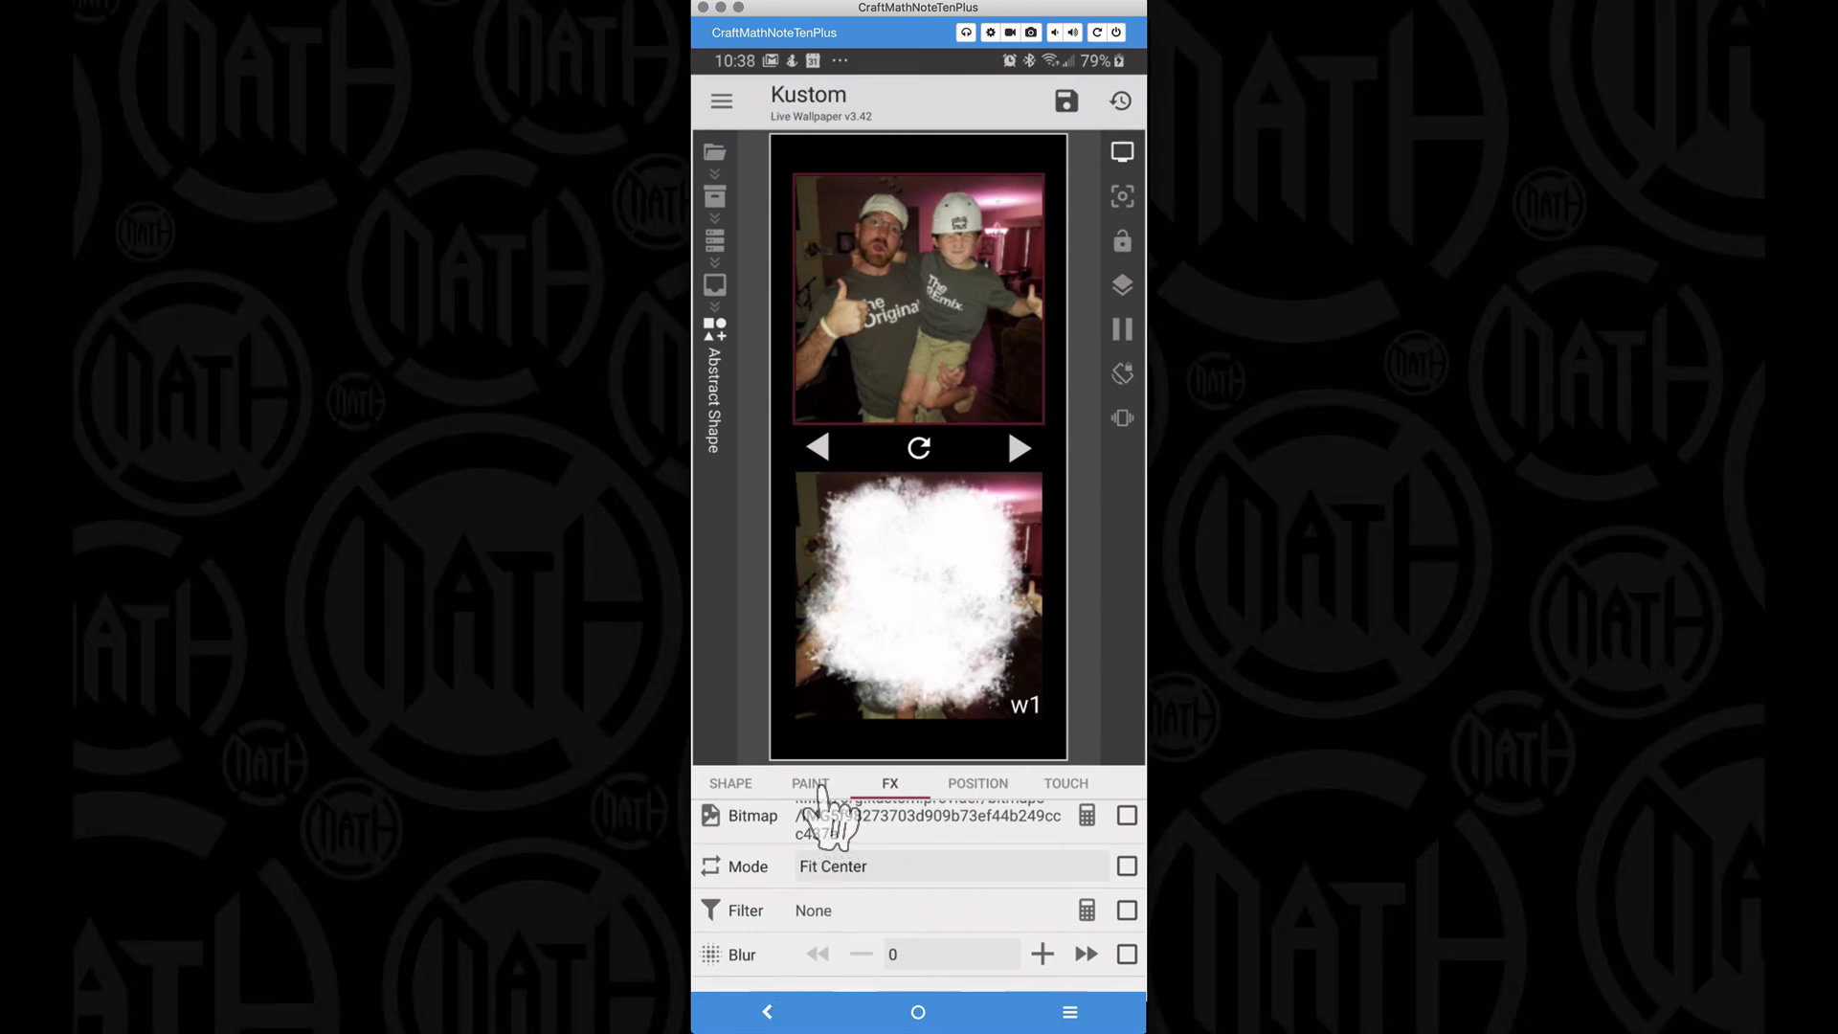
Step: Review the Abstract Shape's white fill and Multiply filter, then return to the Overlap Group items
{"action": "left_click", "coordinate": [816, 783]}
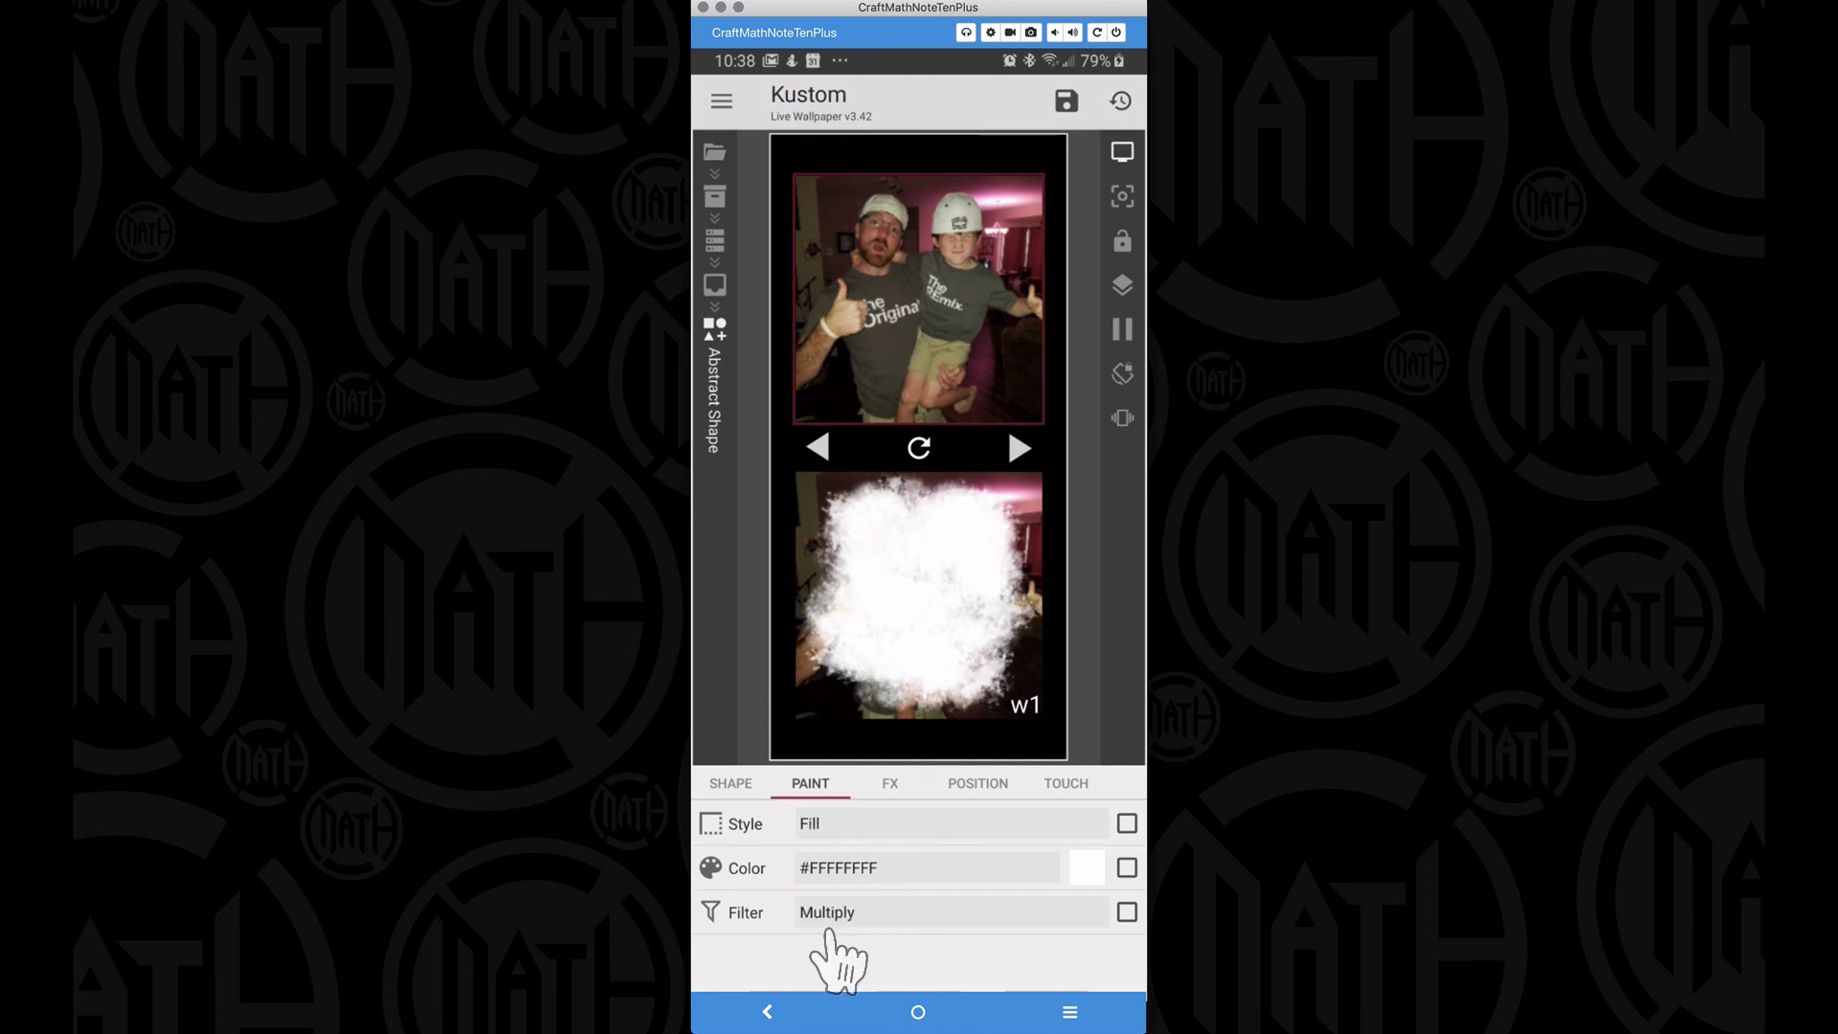
{"action": "left_click", "coordinate": [766, 1007]}
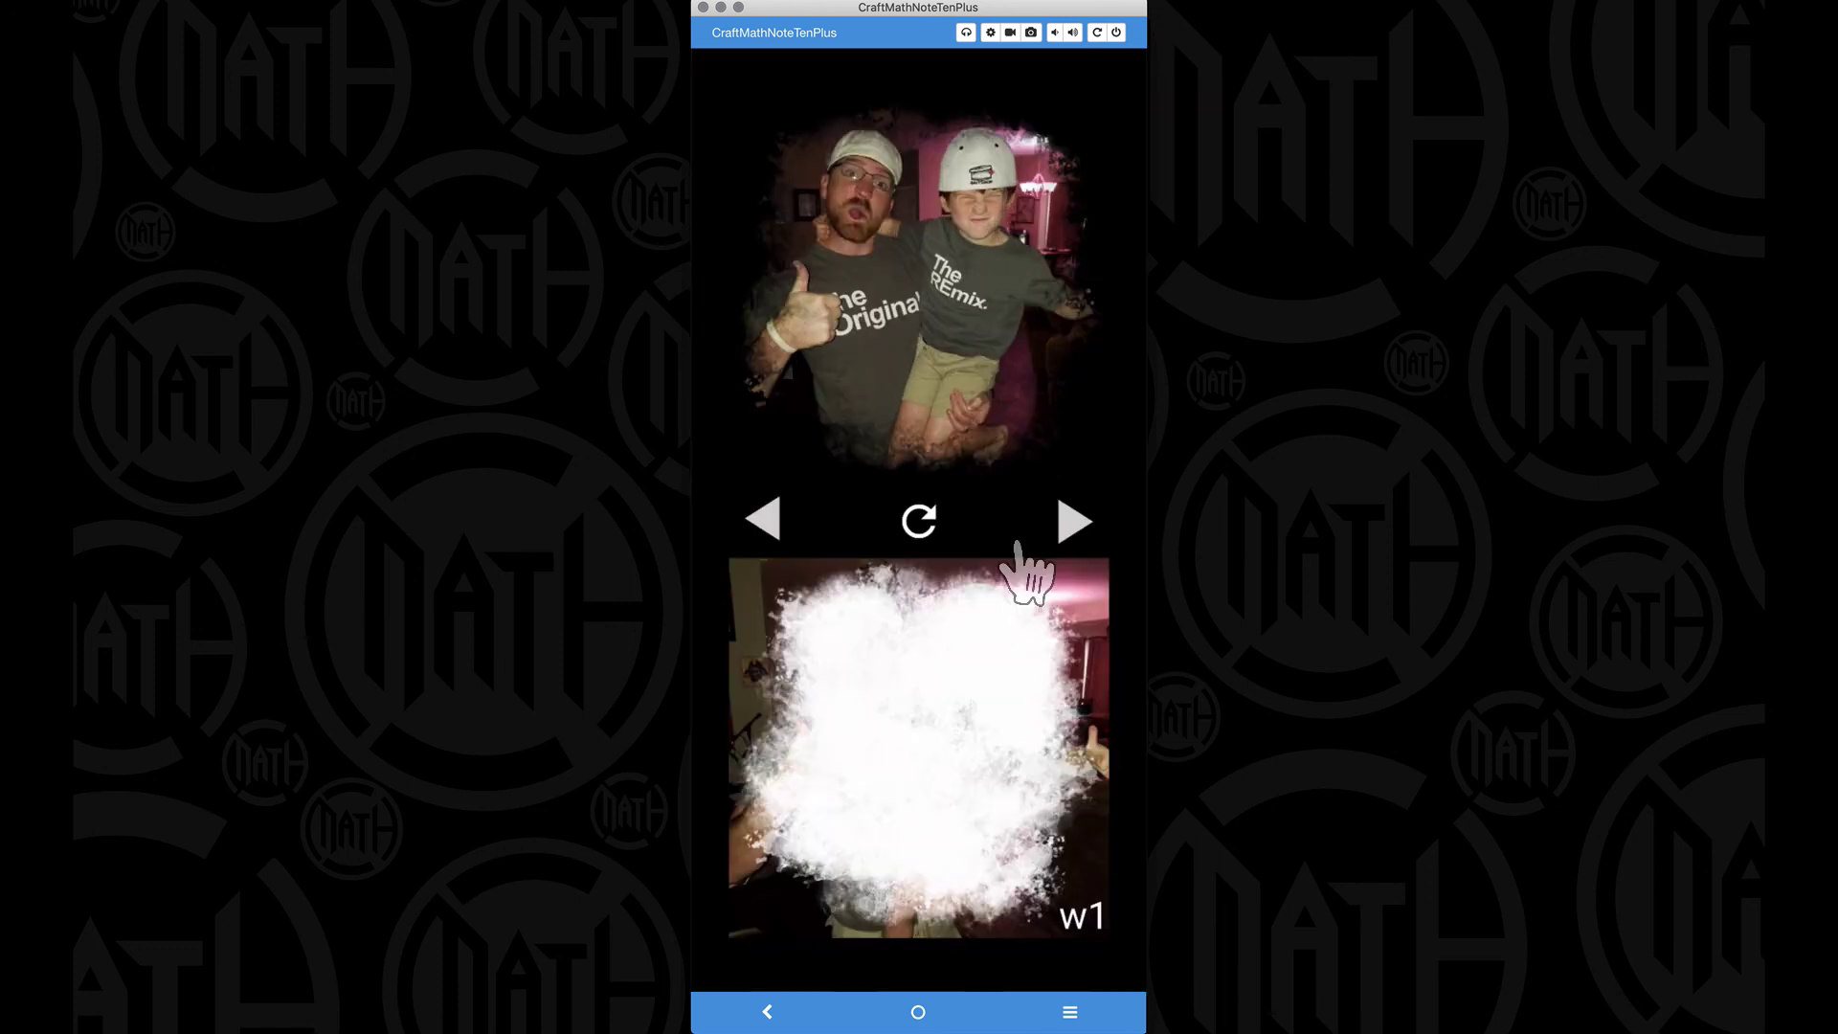
Step: Cycle the full-screen preview through the w2, w3, b2 and b3 masks and back to w1
{"action": "left_click", "coordinate": [1060, 522]}
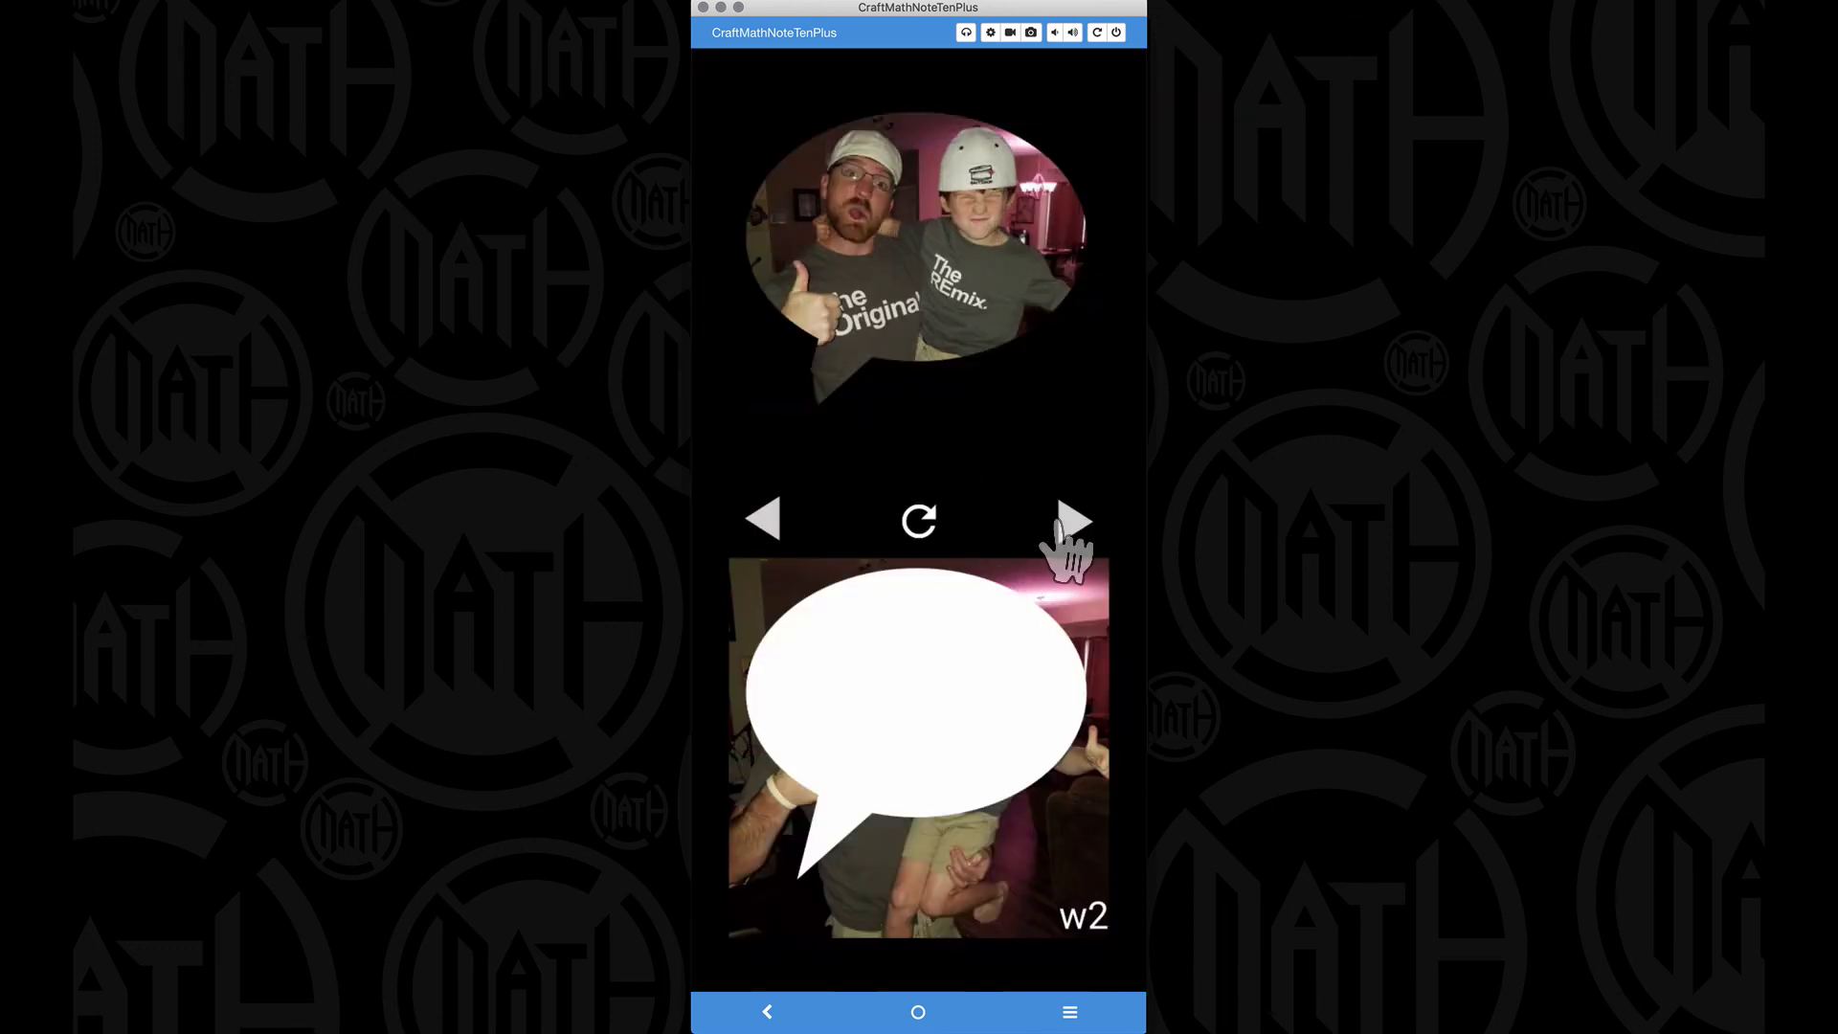
{"action": "left_click", "coordinate": [1060, 523]}
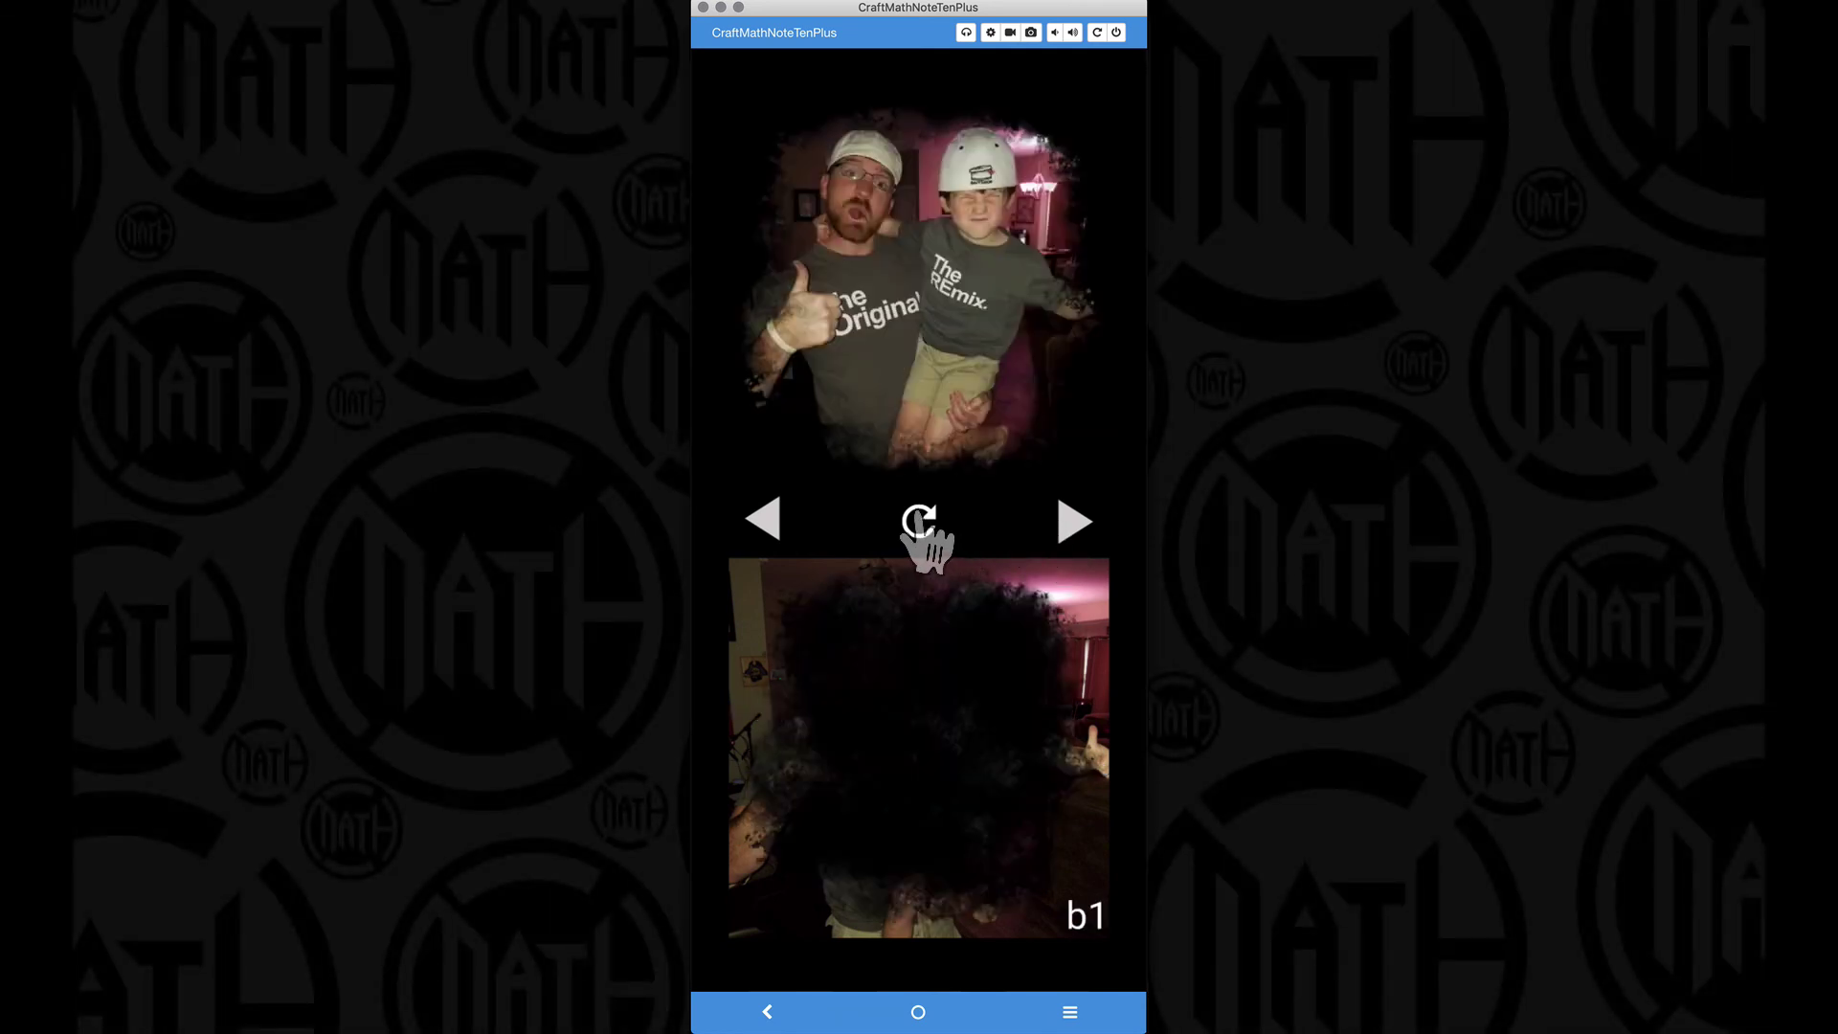
{"action": "left_click", "coordinate": [1077, 523]}
{"action": "left_click", "coordinate": [1077, 523]}
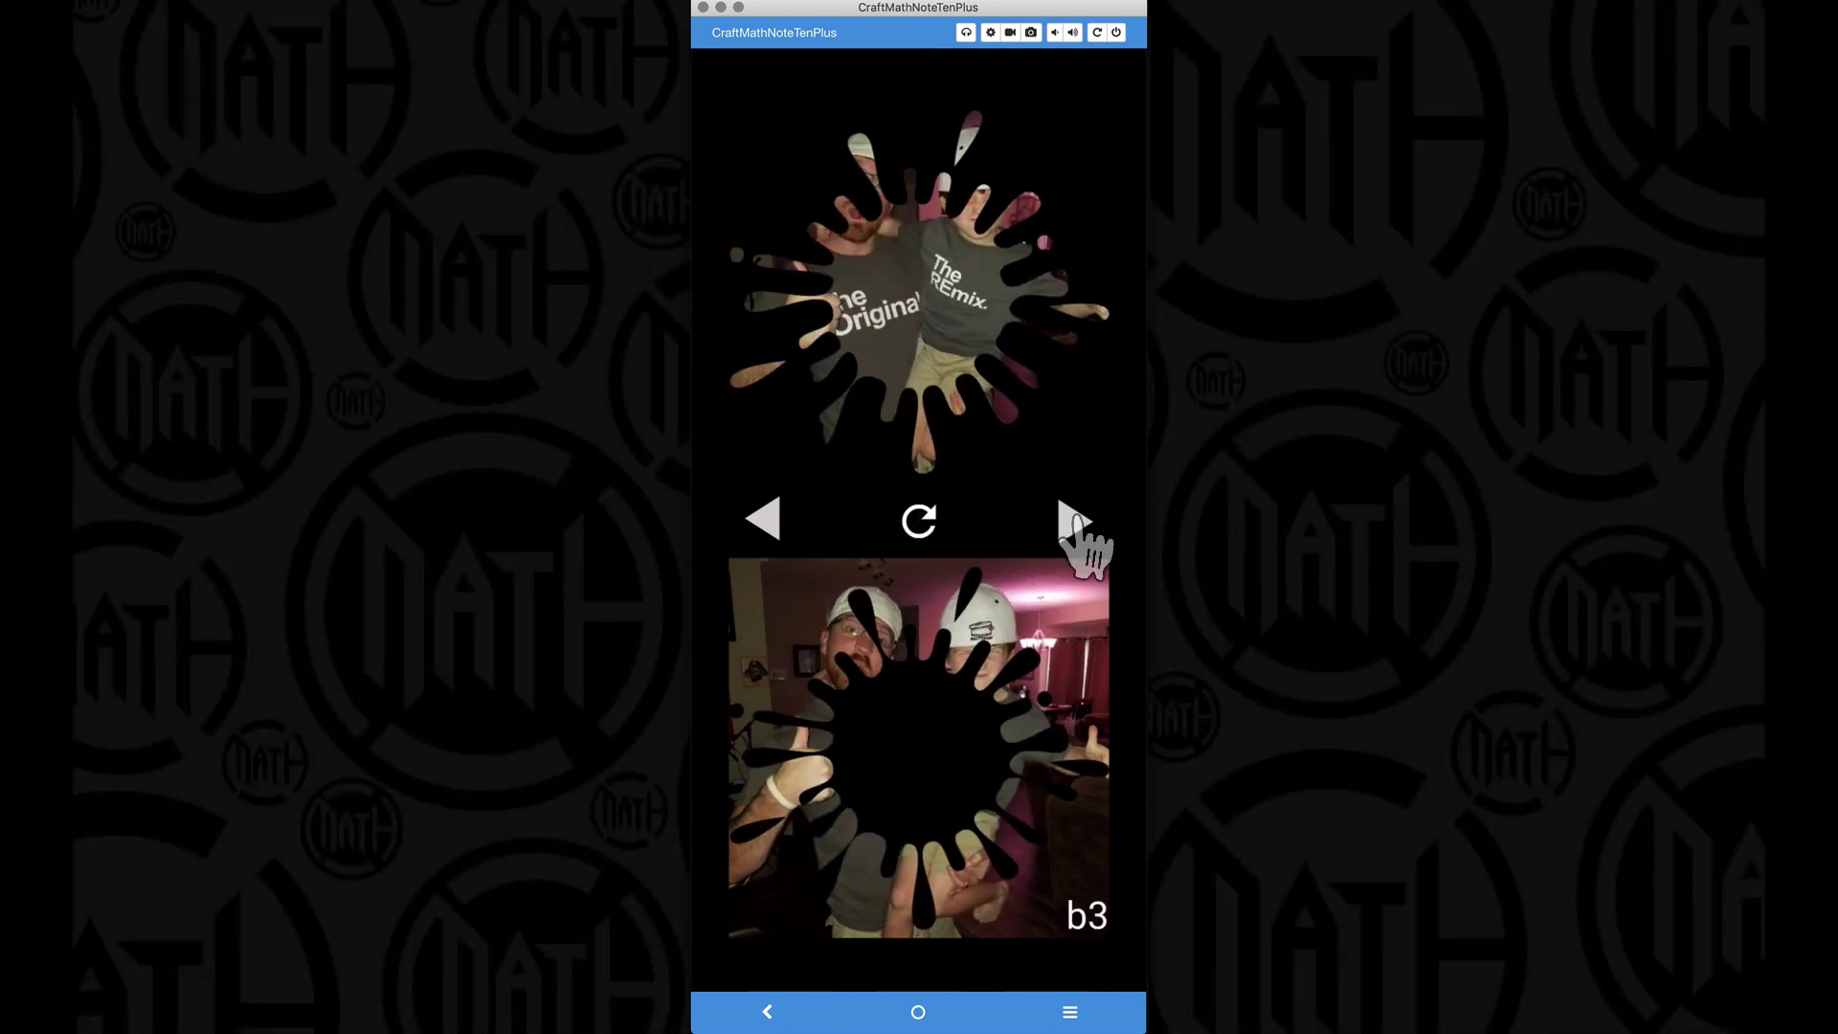
{"action": "left_click", "coordinate": [1077, 523]}
{"action": "left_click", "coordinate": [919, 522]}
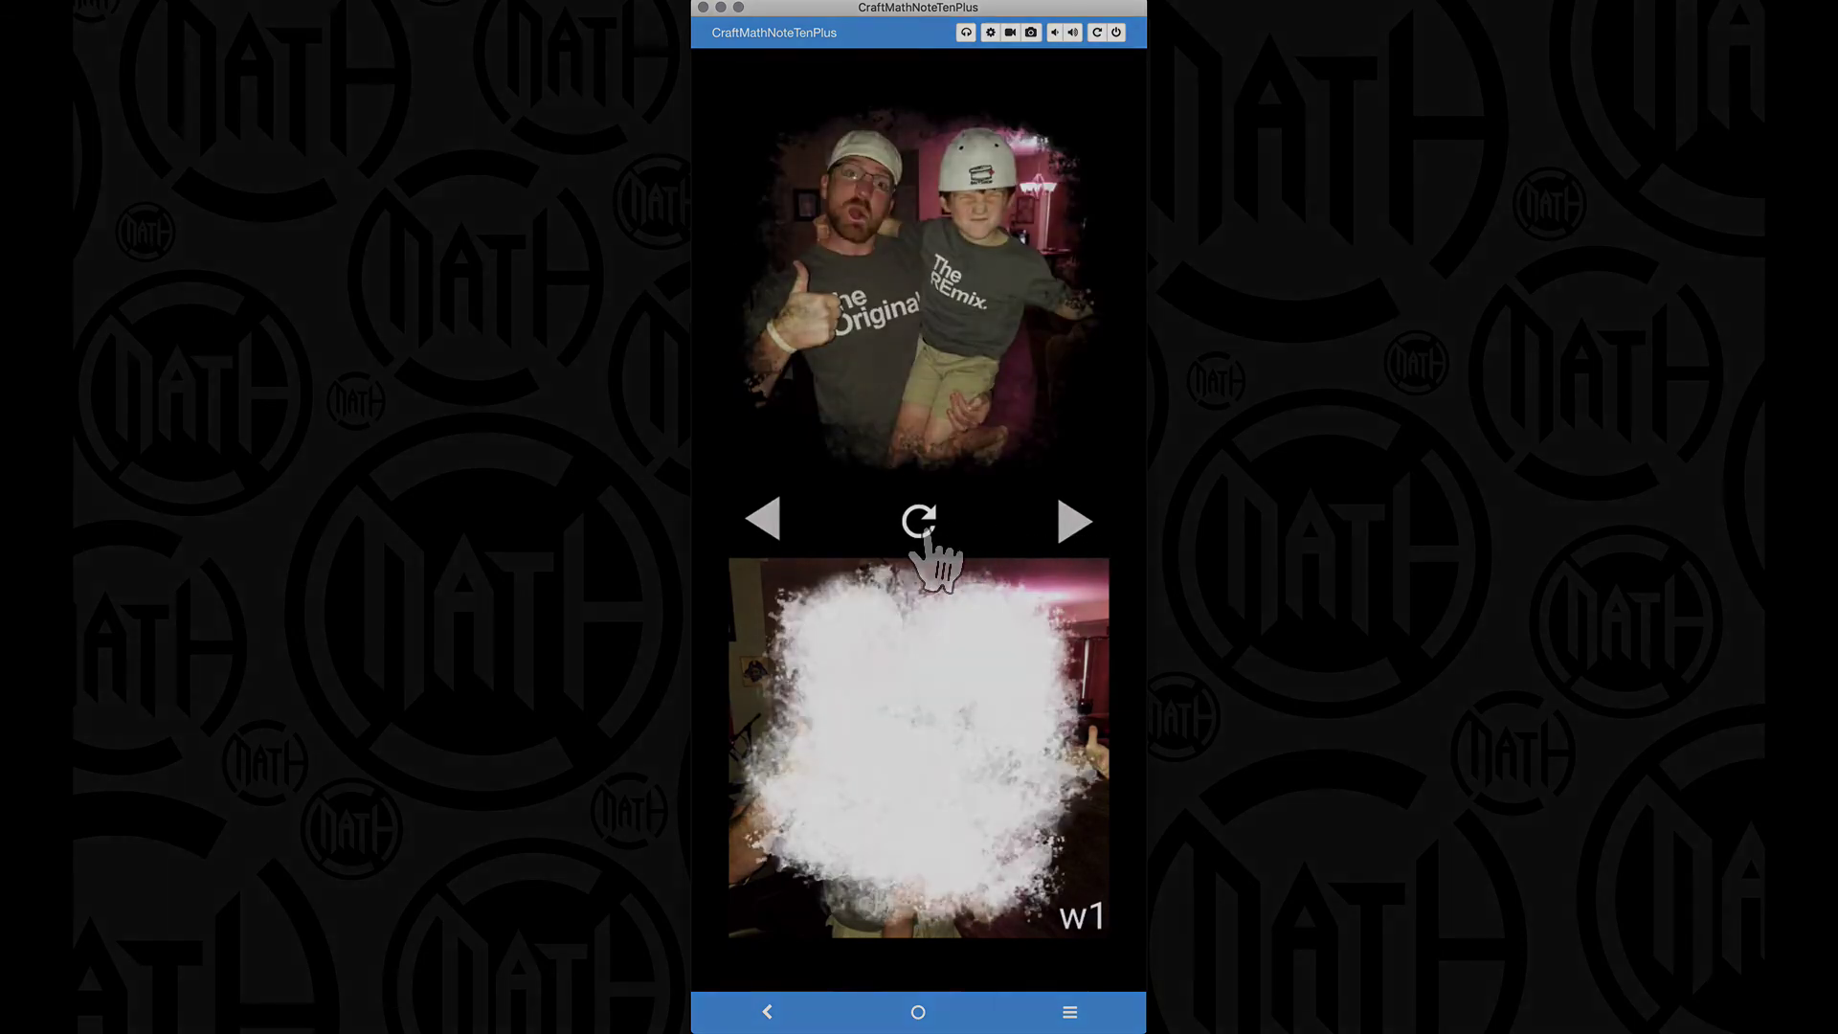